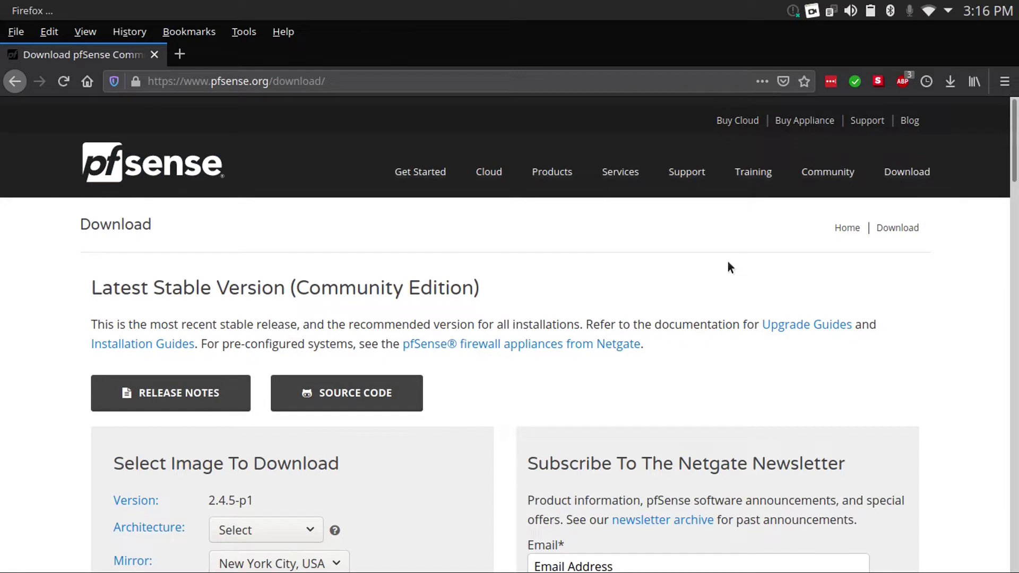
Download the pfSense AMD64 DVD Image (ISO) installer and launch VMware Workstation Player
scroll(728, 262, down, 3)
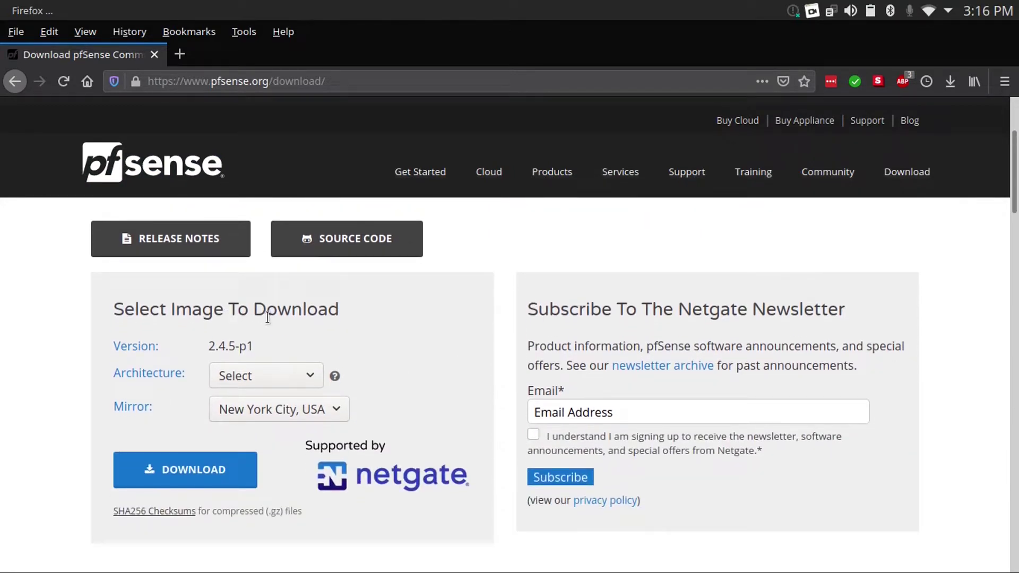
key(Tab)
click(279, 375)
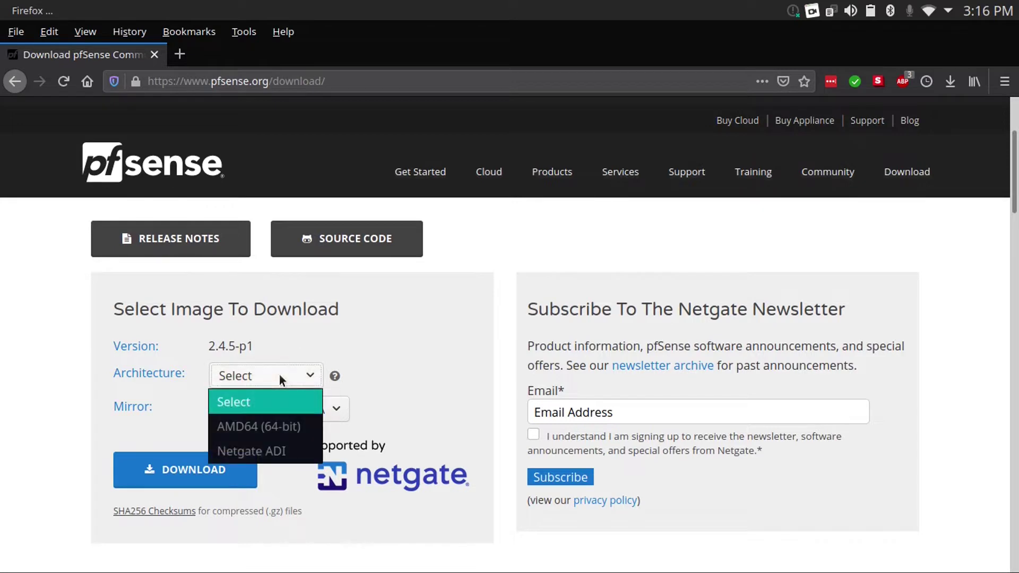
click(270, 428)
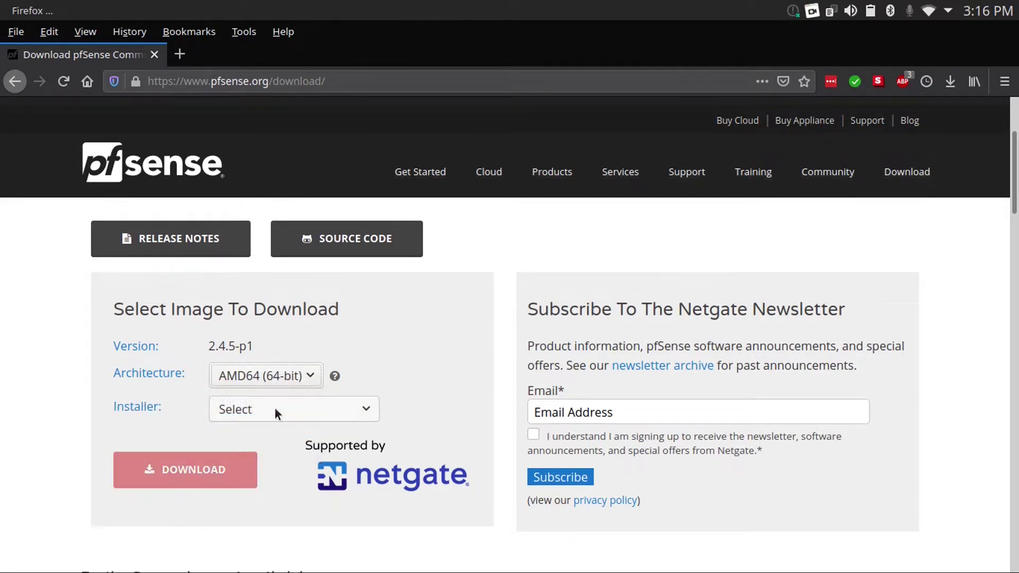
click(275, 407)
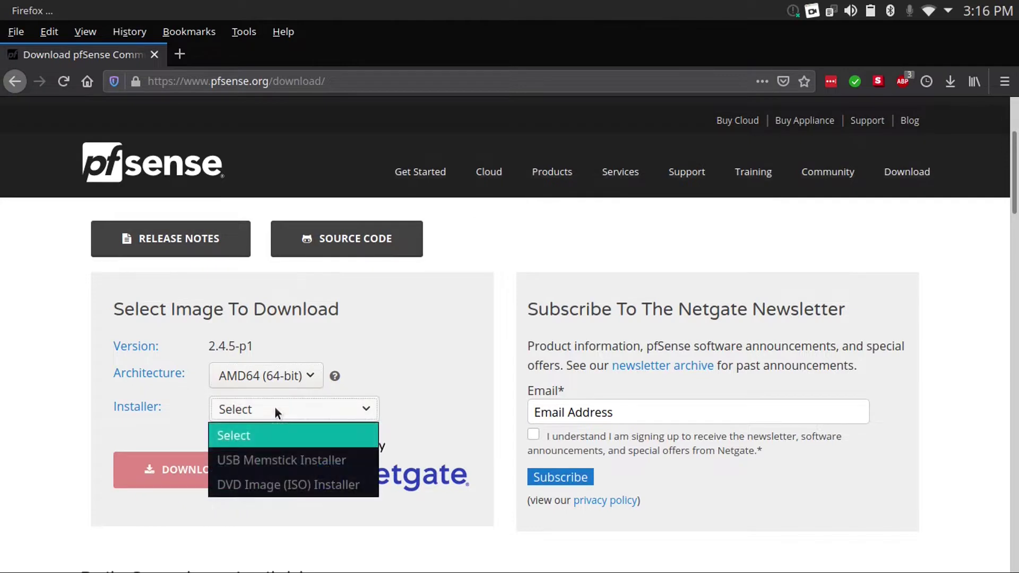
click(290, 485)
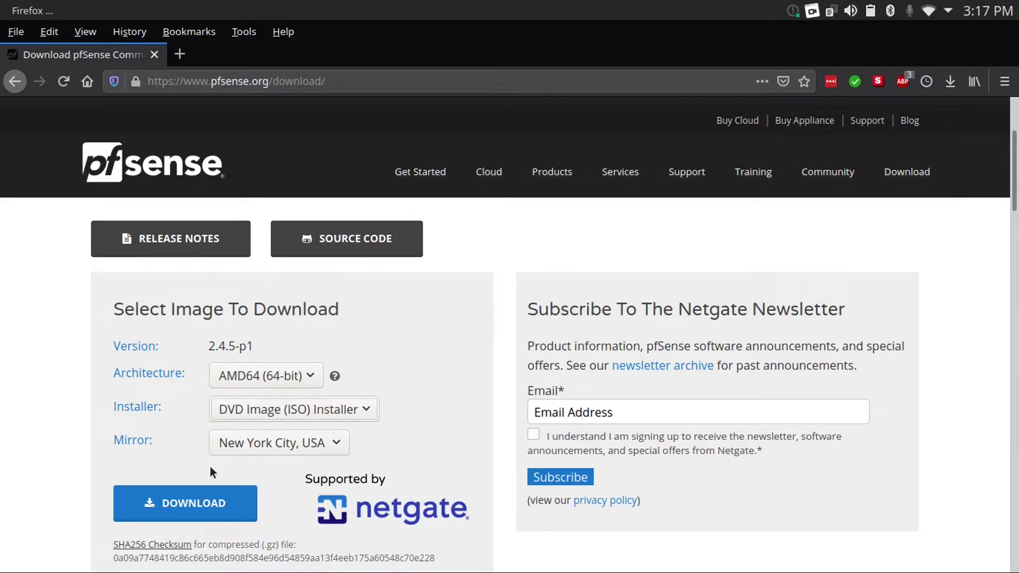
click(211, 503)
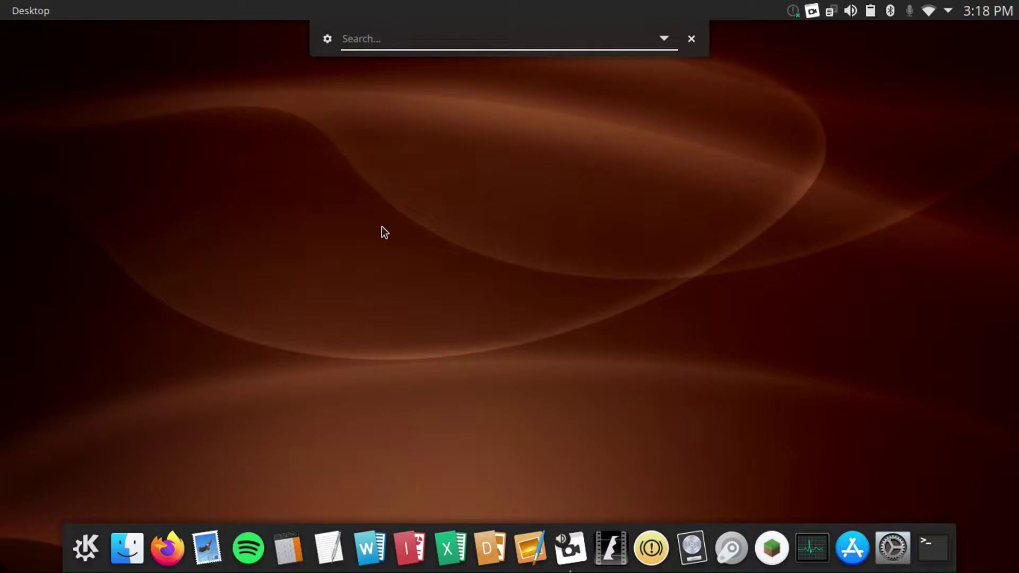
text(vm)
key(Return)
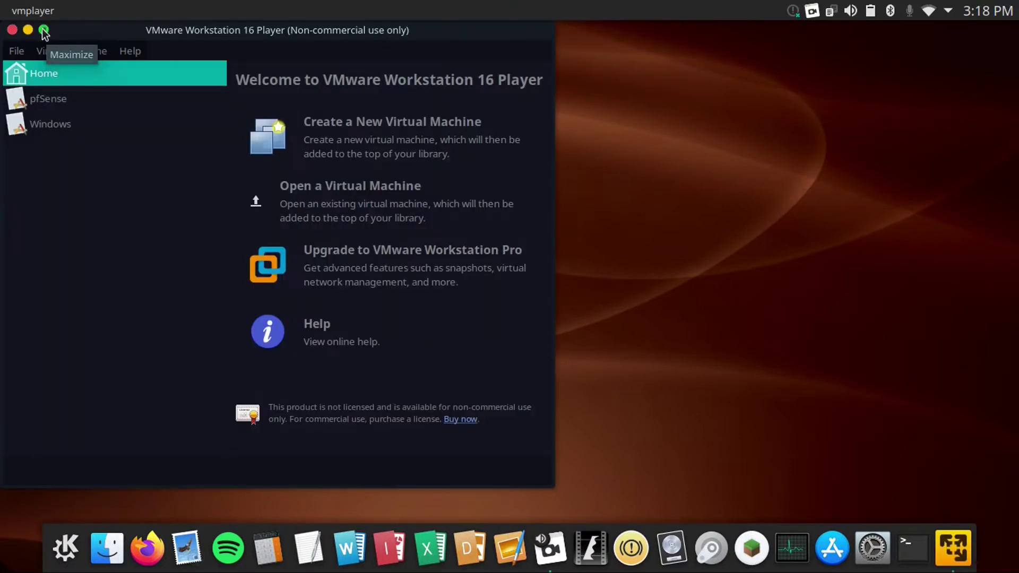
Point the pfSense VM's CD/DVD drive at the pfSense ISO image and power it on
click(44, 28)
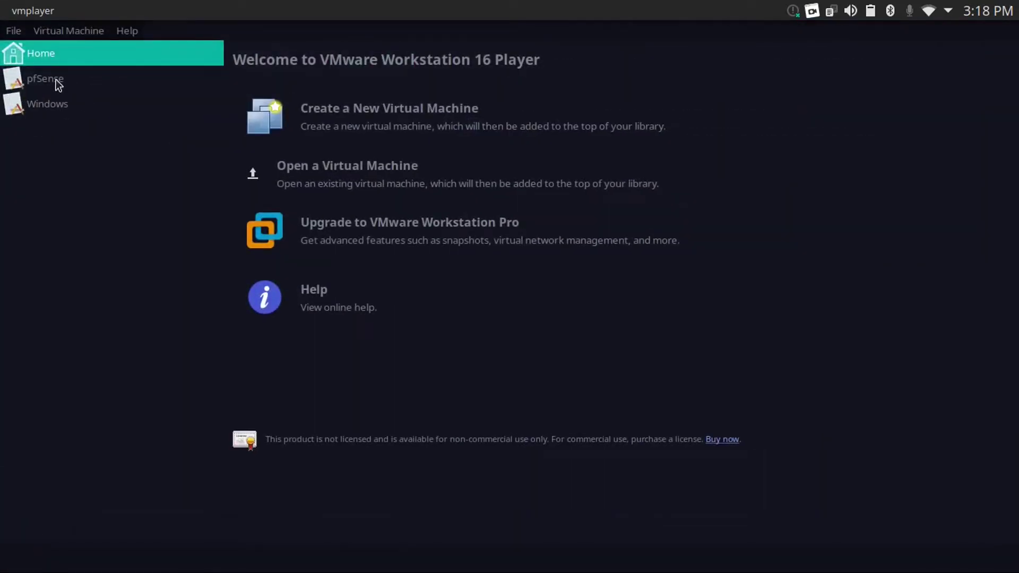
click(58, 85)
click(310, 509)
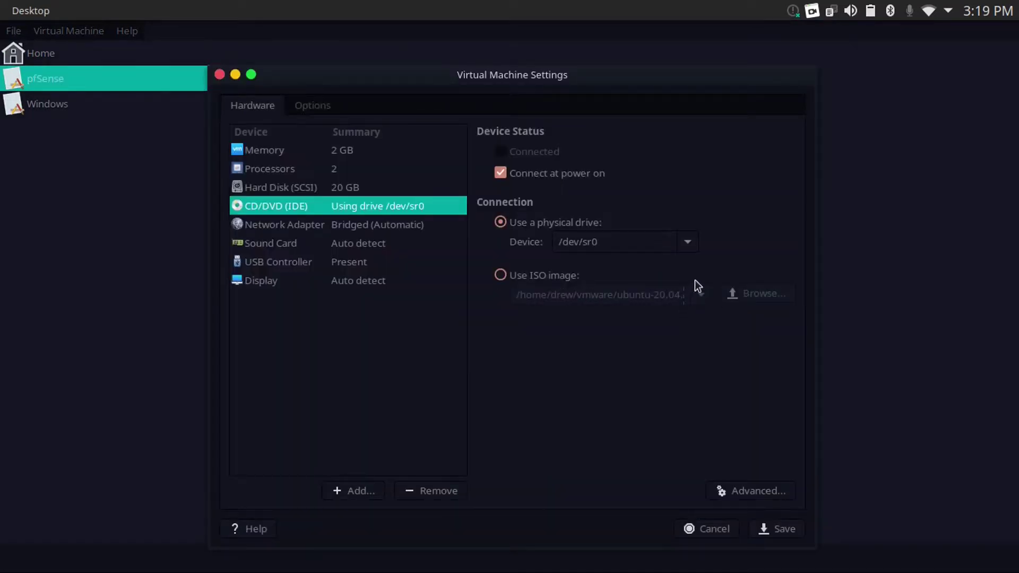
click(573, 272)
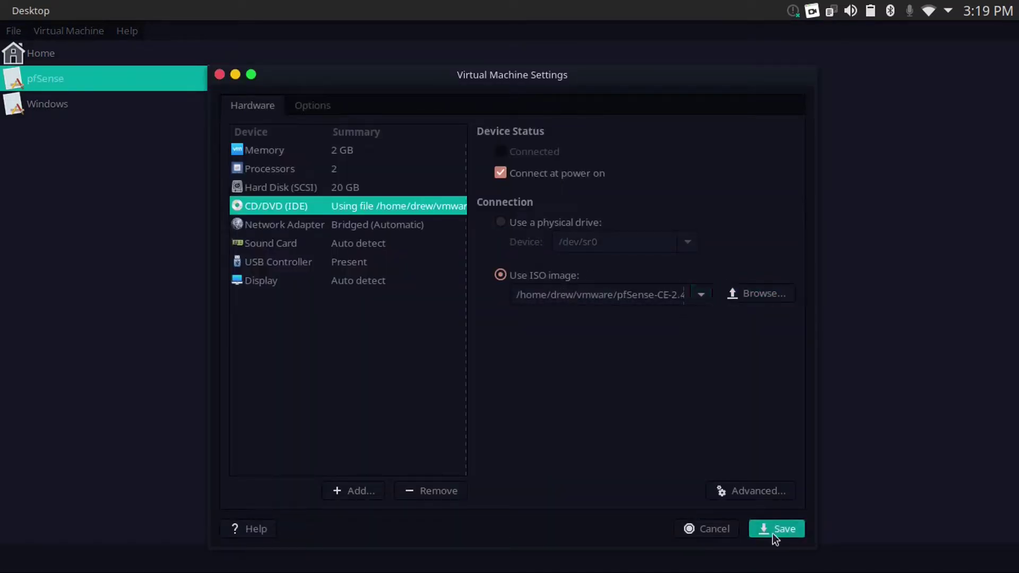
click(772, 534)
click(330, 485)
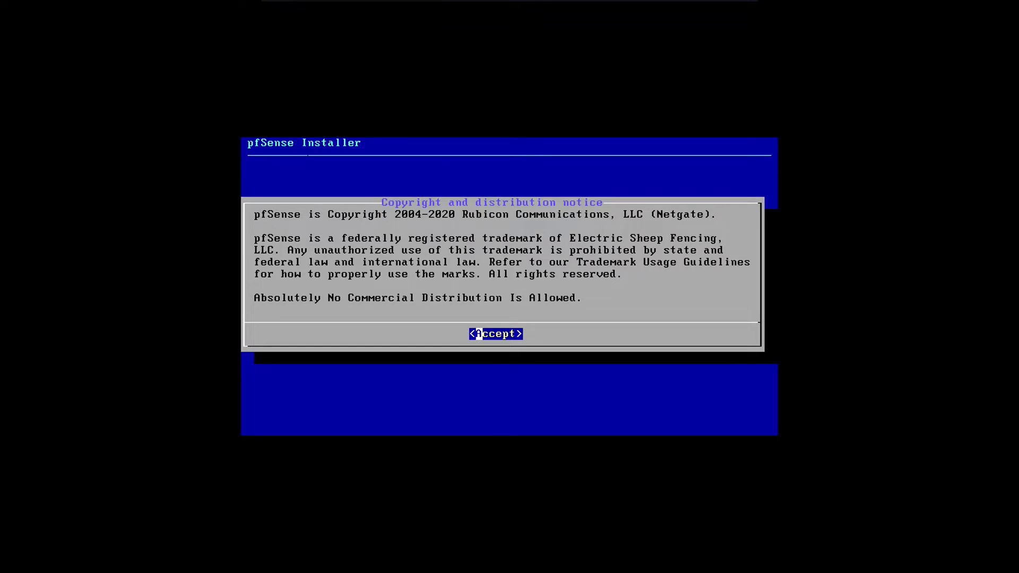
Install pfSense with the default keymap and Auto (UFS) partitioning, skip the shell, and reboot
key(Return)
key(Return)
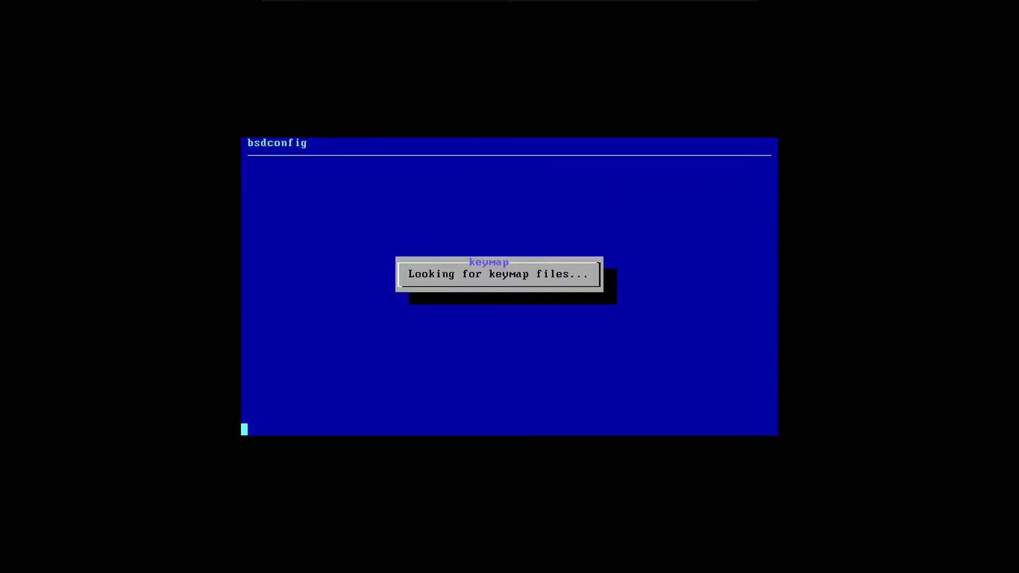
key(Return)
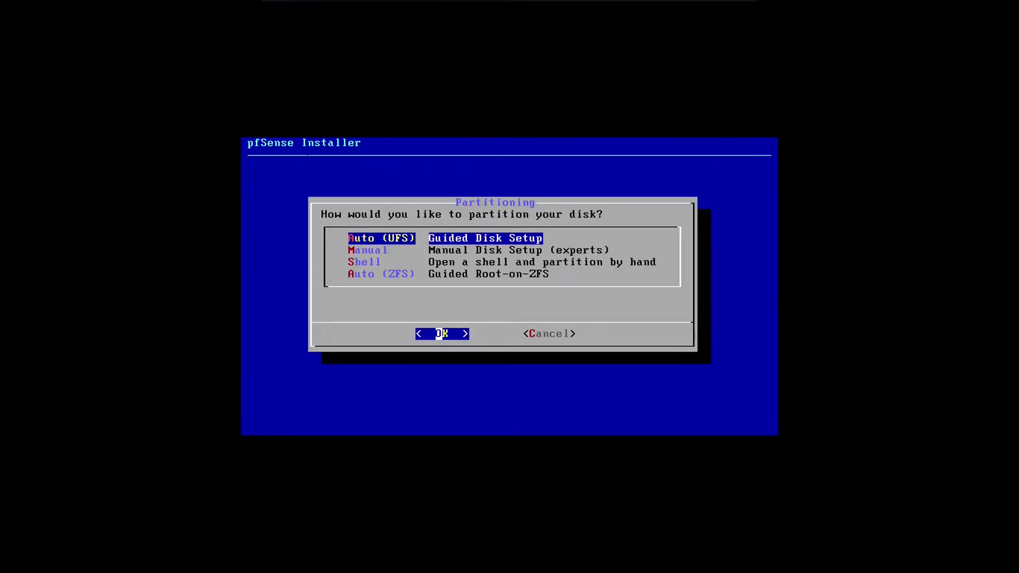
key(Return)
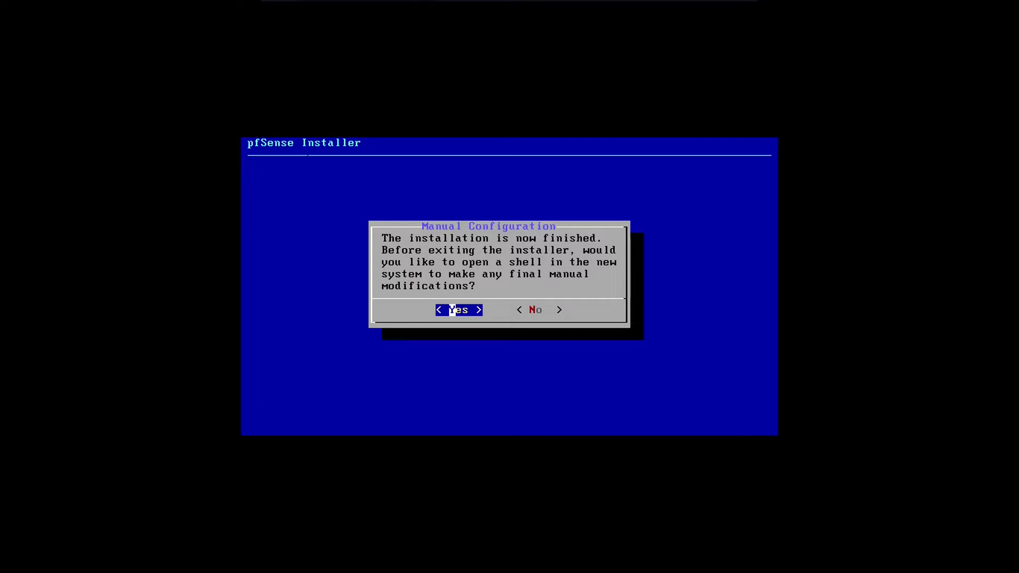
key(Right)
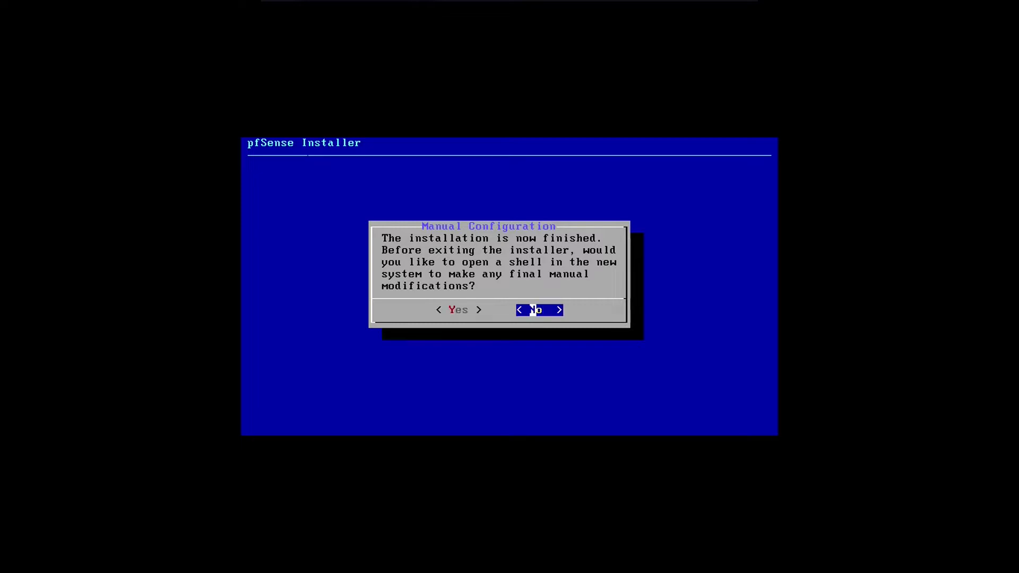
key(Return)
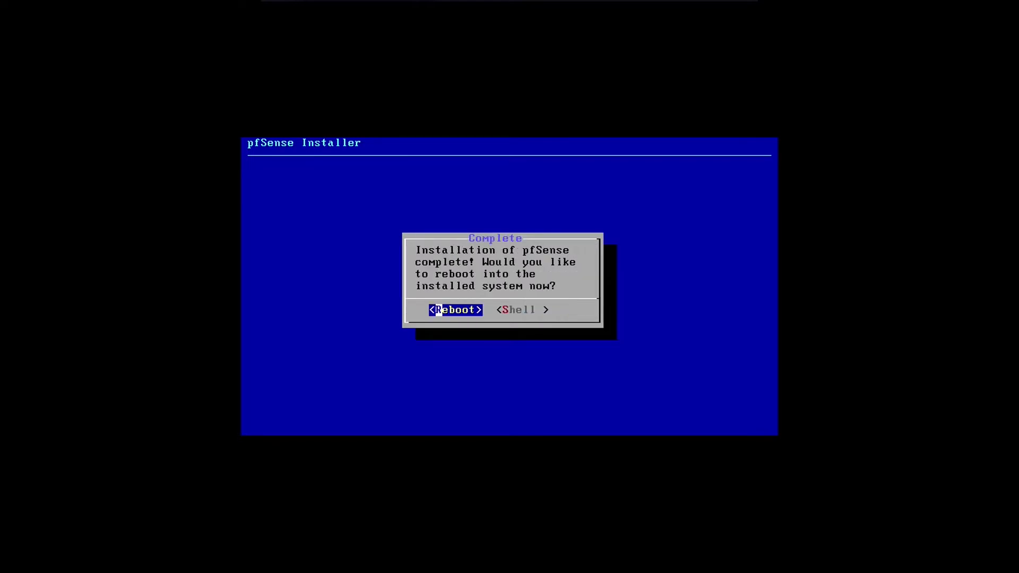
key(Return)
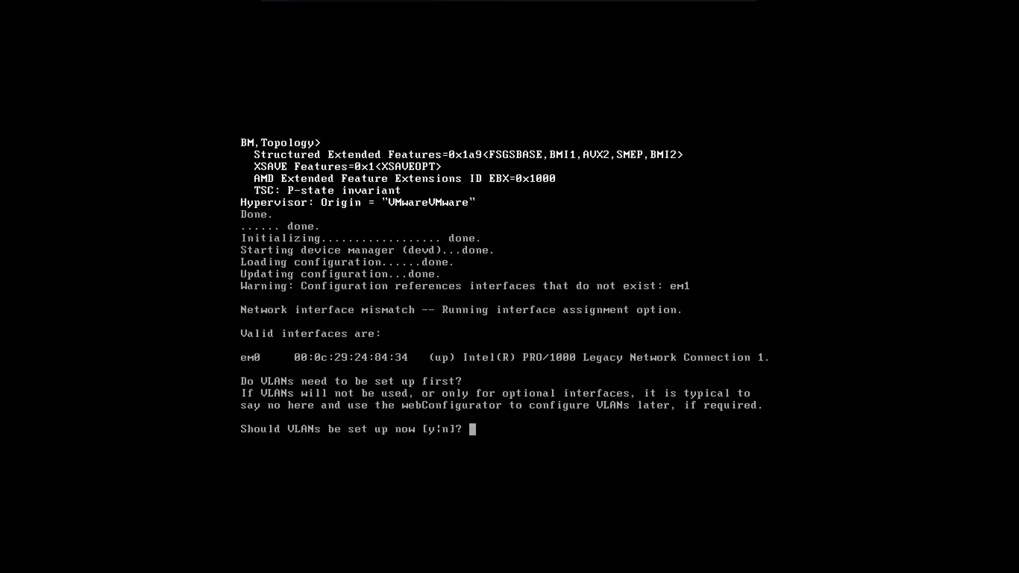
Answer yes to VLANs with no parent interface and assign em0 as the WAN interface
text(y)
key(Return)
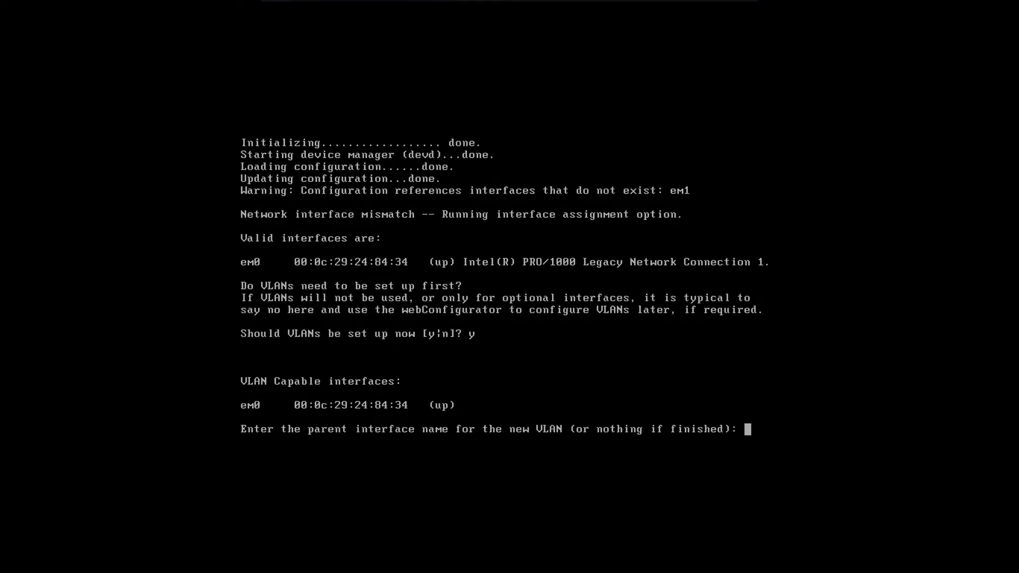
key(Return)
text(a)
key(Return)
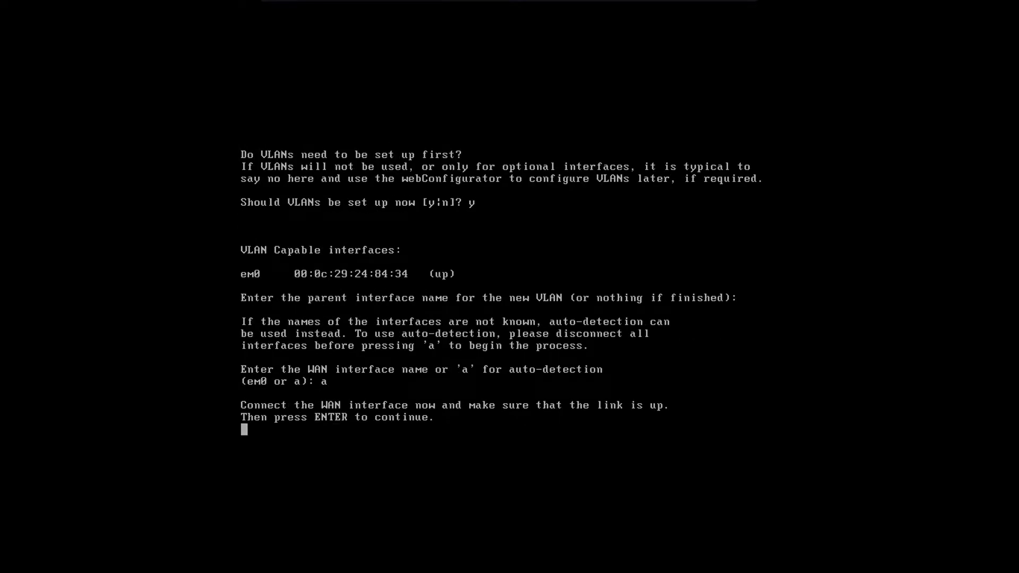
key(Return)
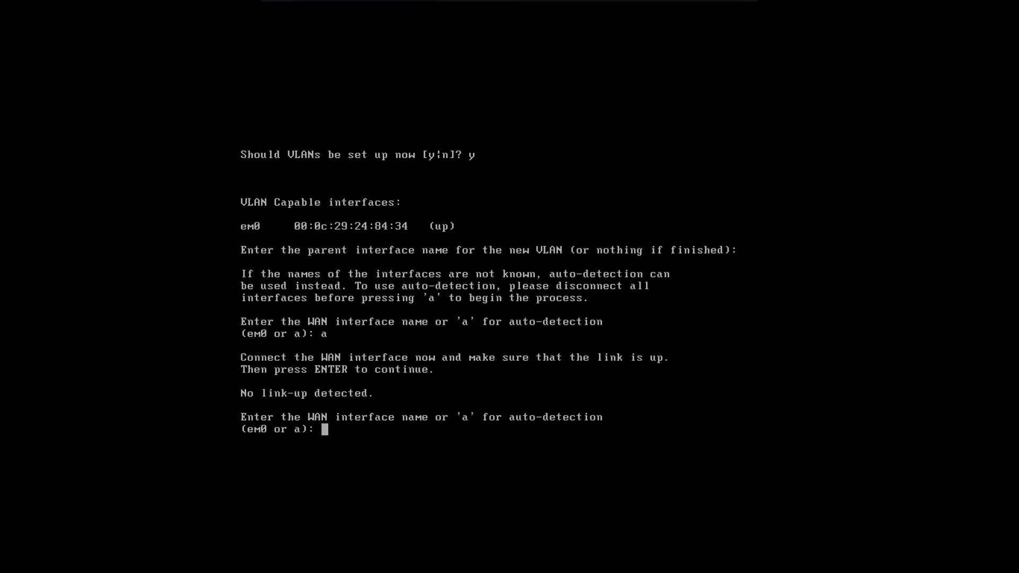
text(em0)
key(Return)
Leave LAN unassigned and confirm the interface assignments
text(a)
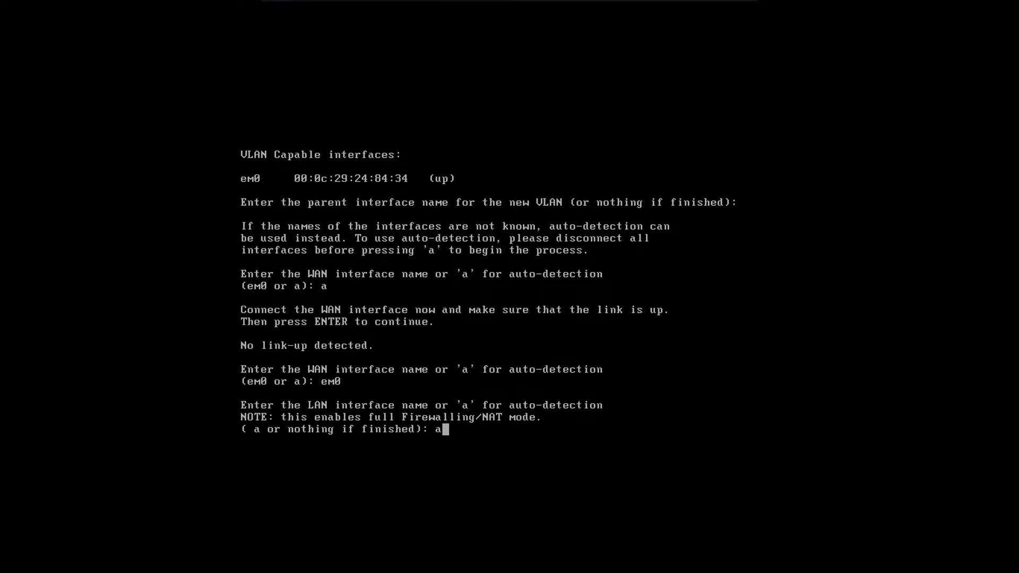
key(Return)
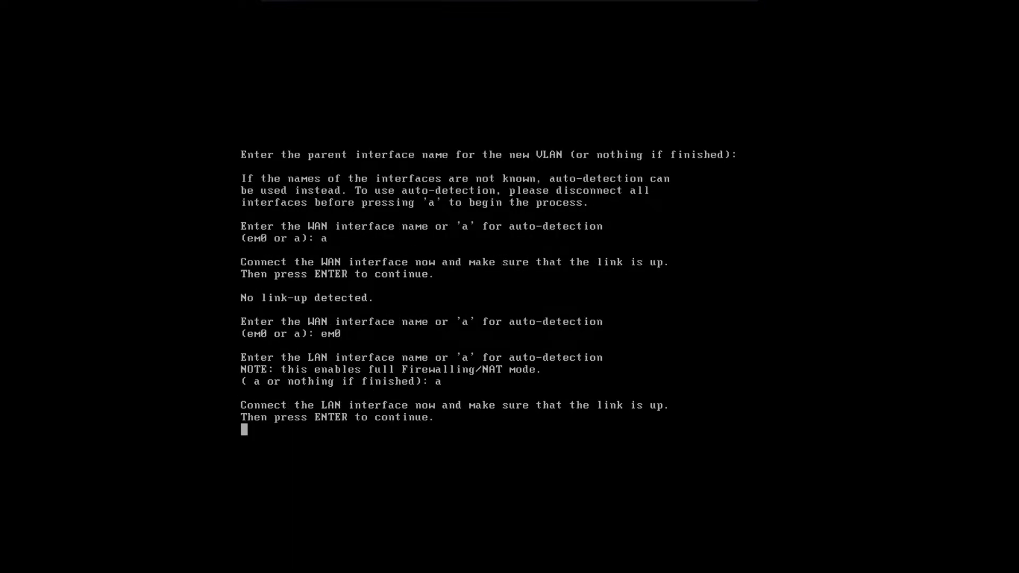
key(Return)
key(Return)
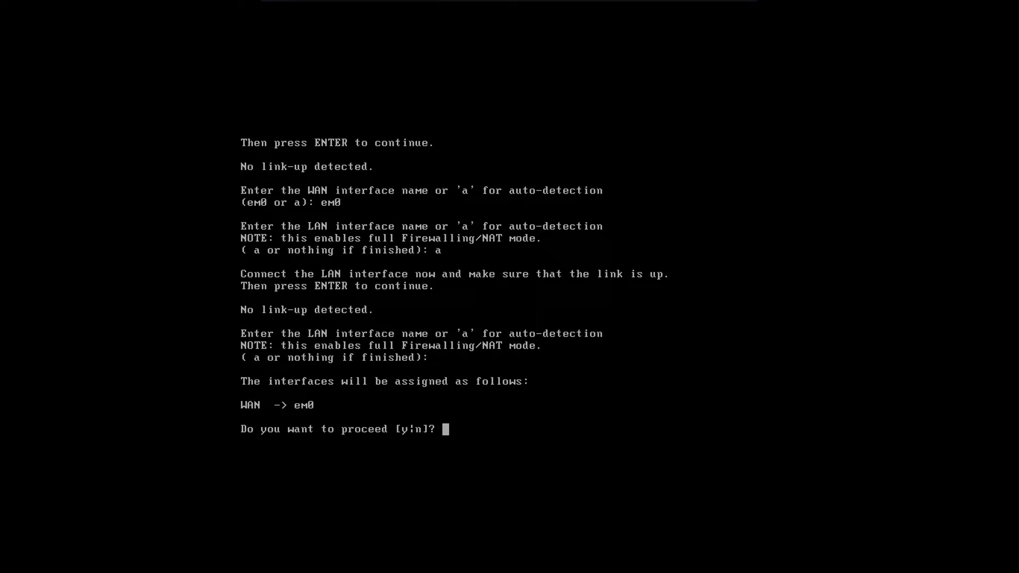
text(y)
key(Return)
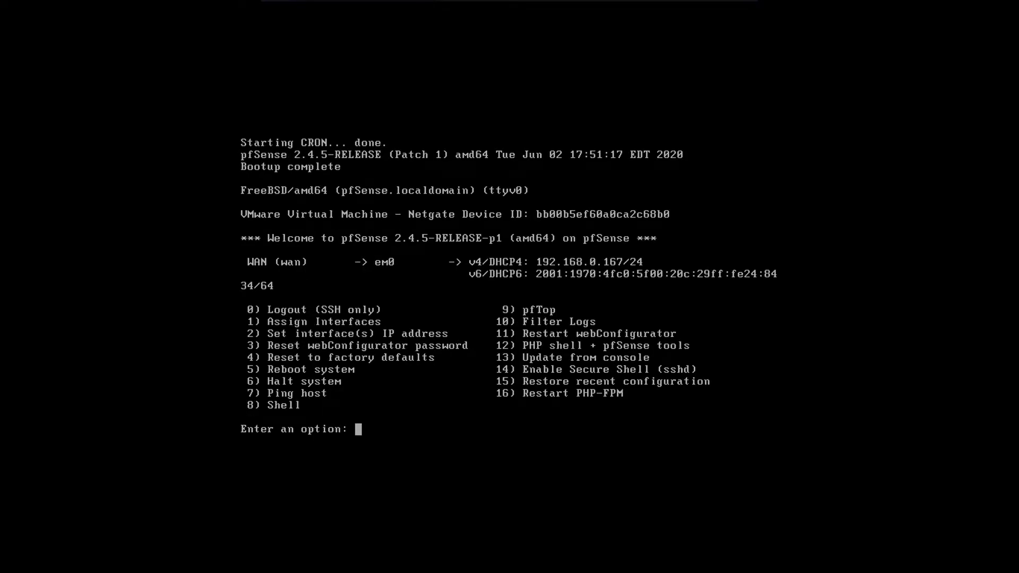
Minimize the pfSense VM, launch Firefox, then bring the pfSense console back
mouse_move(609, 2)
click(686, 12)
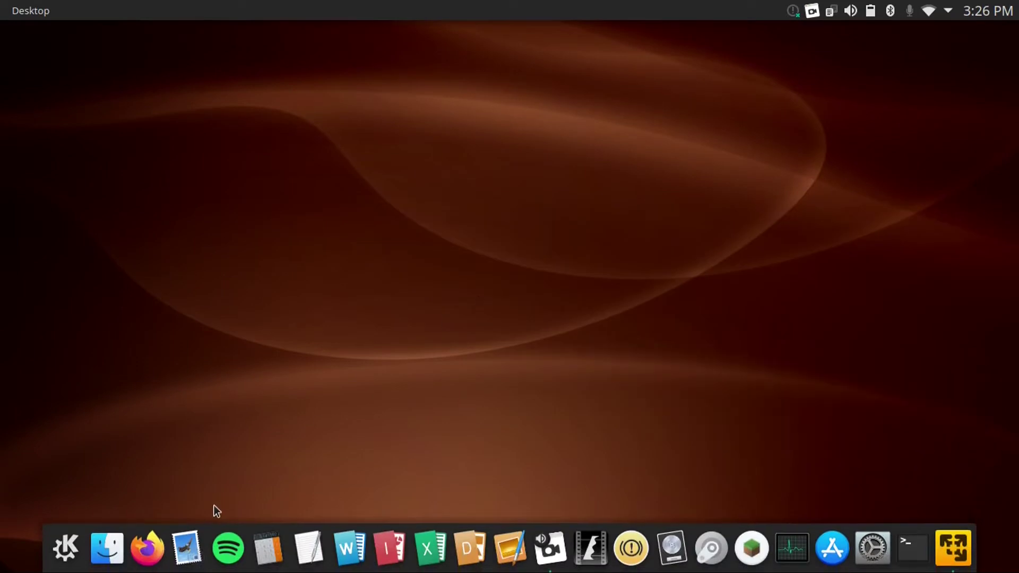
click(147, 547)
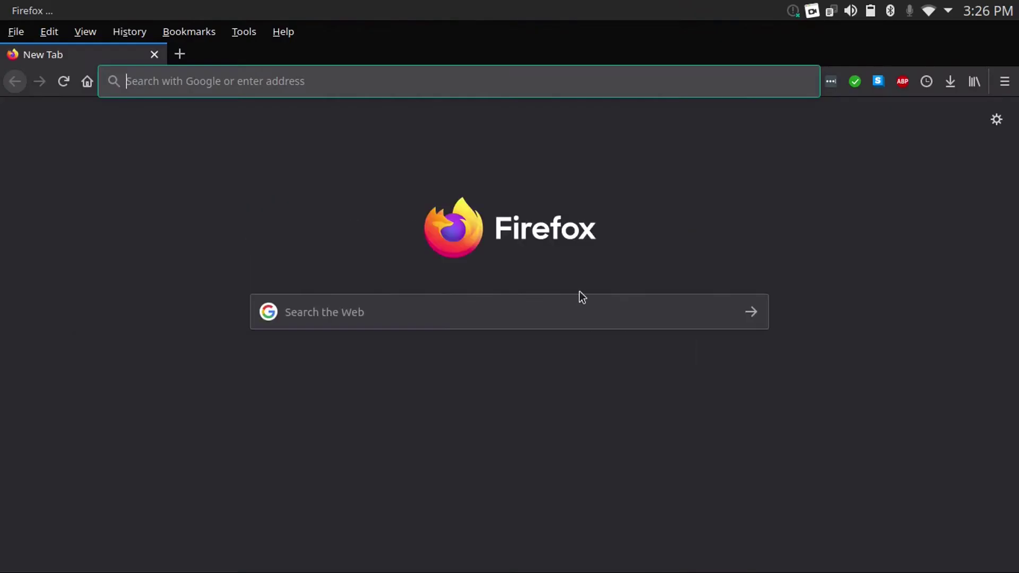
click(954, 548)
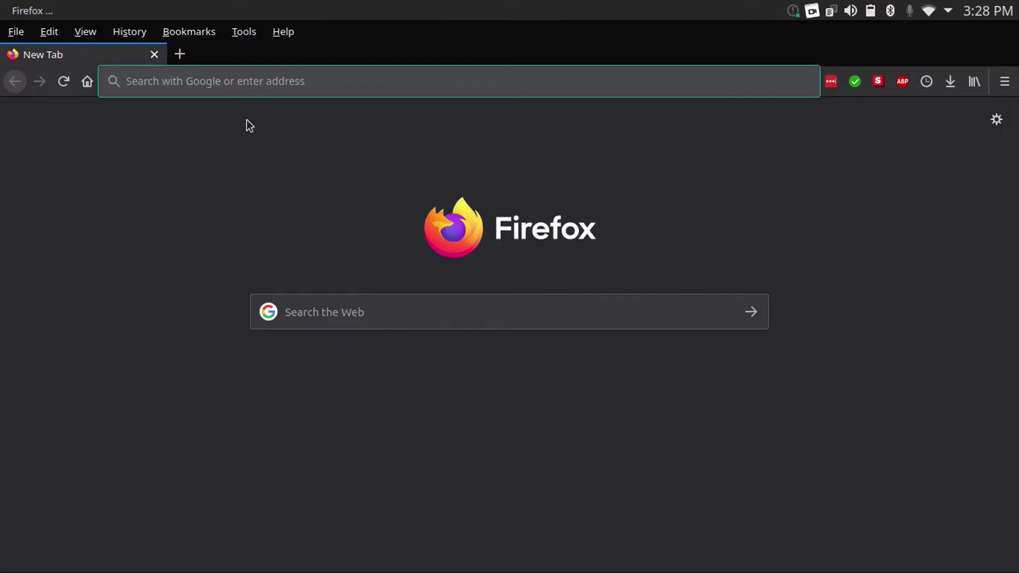
Browse to 192.168.0.167 and accept the self-signed certificate warning
text(19)
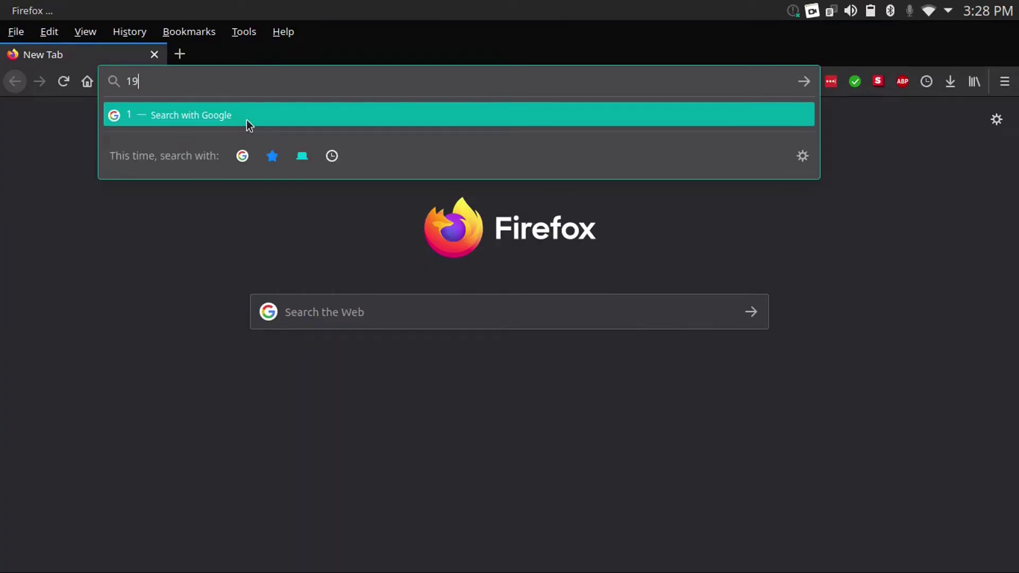
text(2.168.0.167)
key(Return)
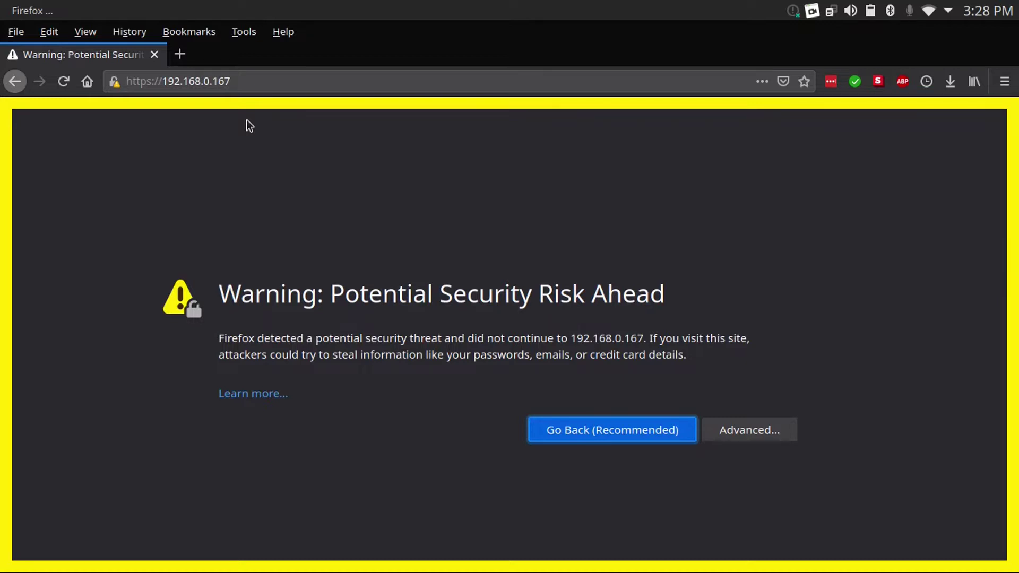
click(747, 435)
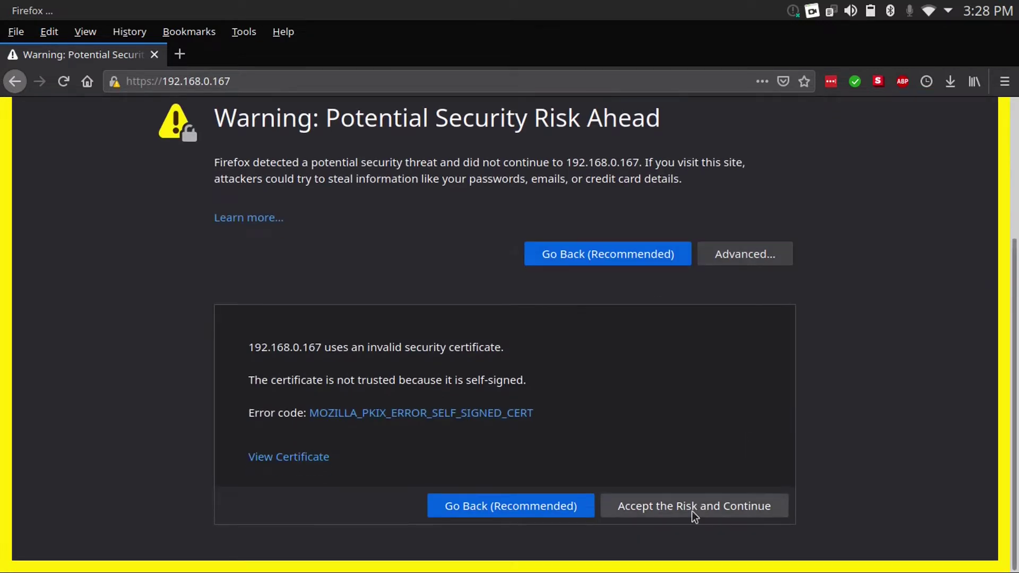
click(680, 508)
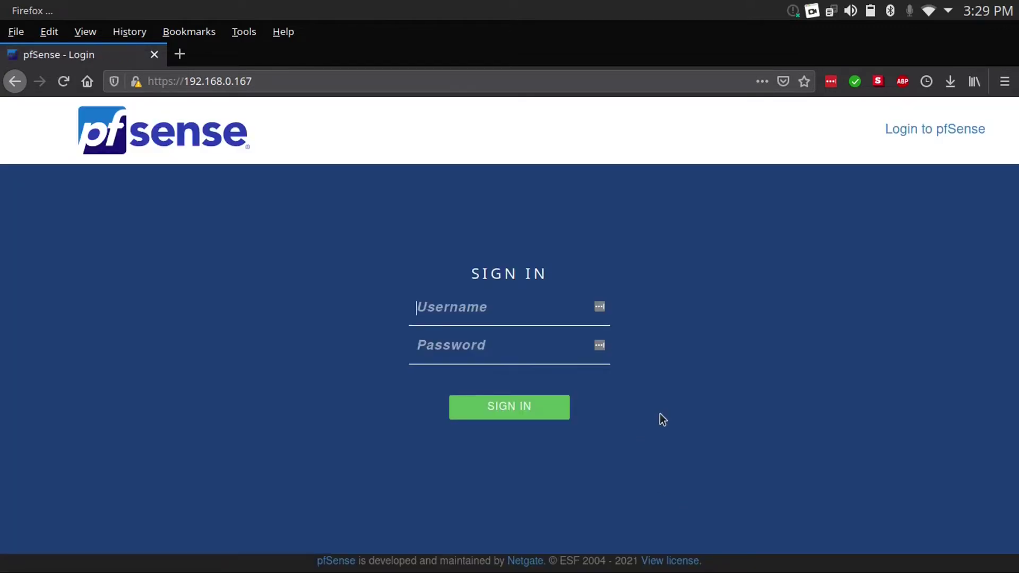
Sign in to the pfSense web interface as admin with the default password
text(admin)
key(Tab)
text(pfsense)
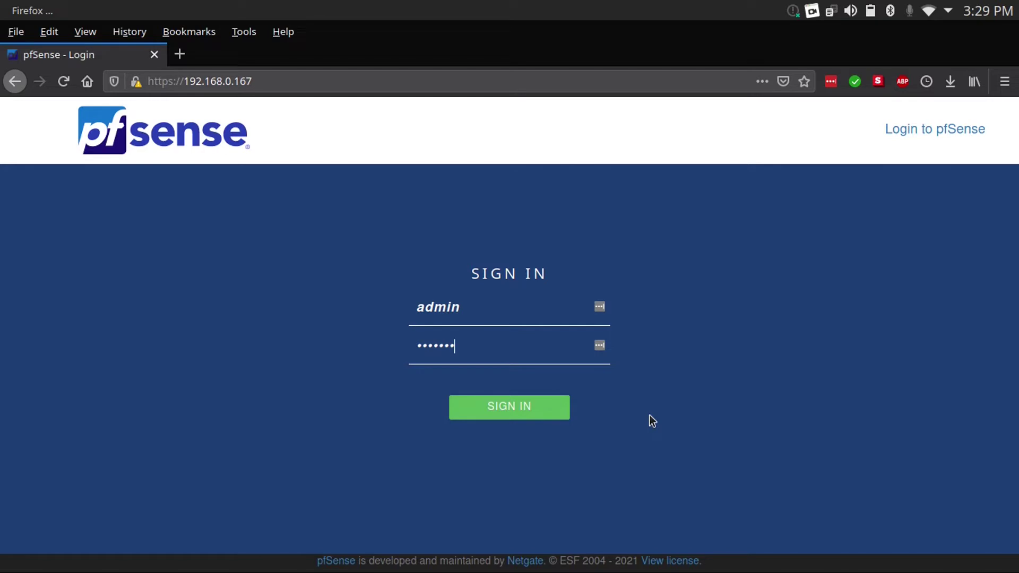
click(540, 413)
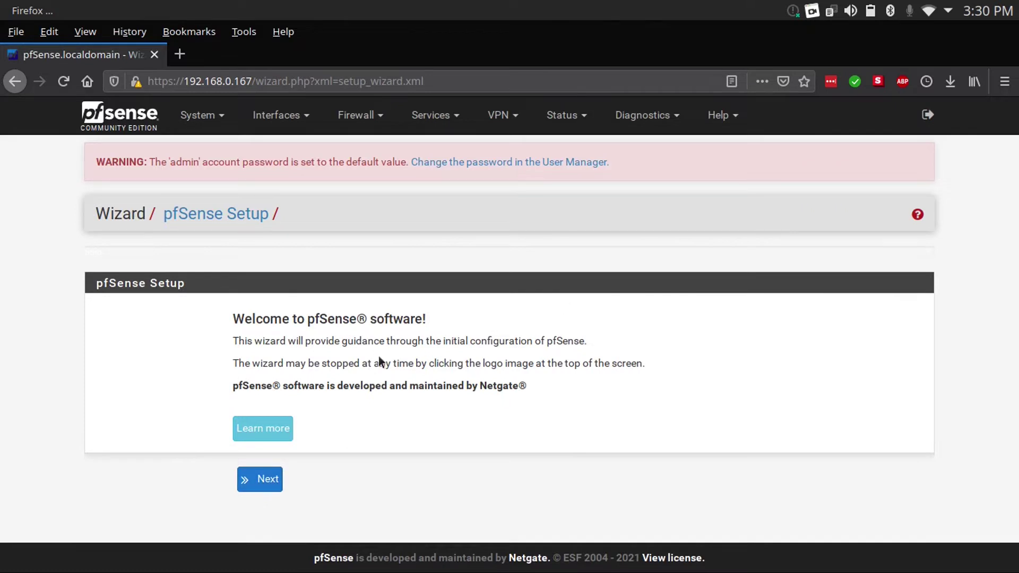
Start the setup wizard and set DNS servers 1.1.1.1 and 1.0.0.1
click(258, 481)
click(263, 511)
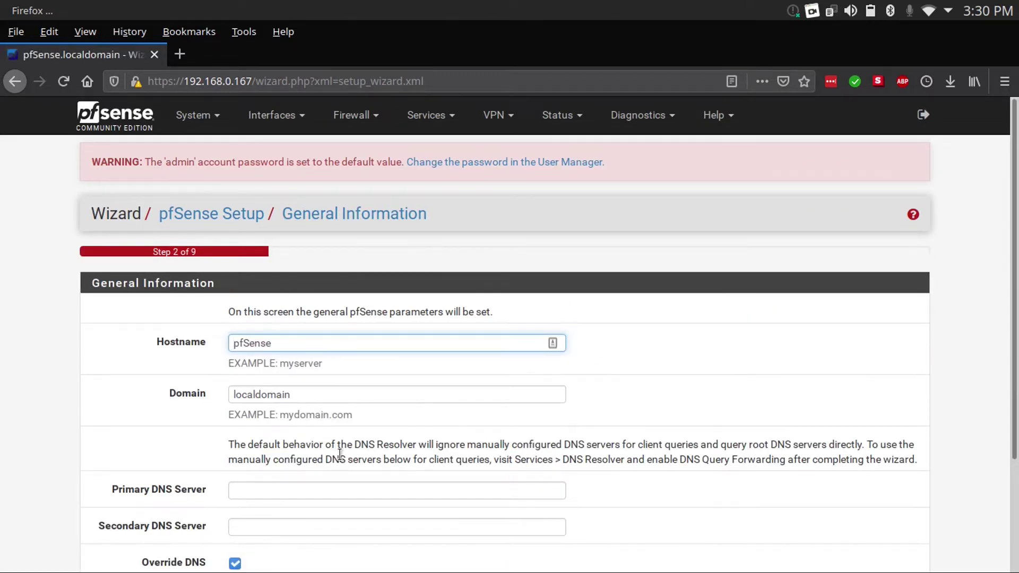
scroll(329, 440, down, 3)
click(519, 361)
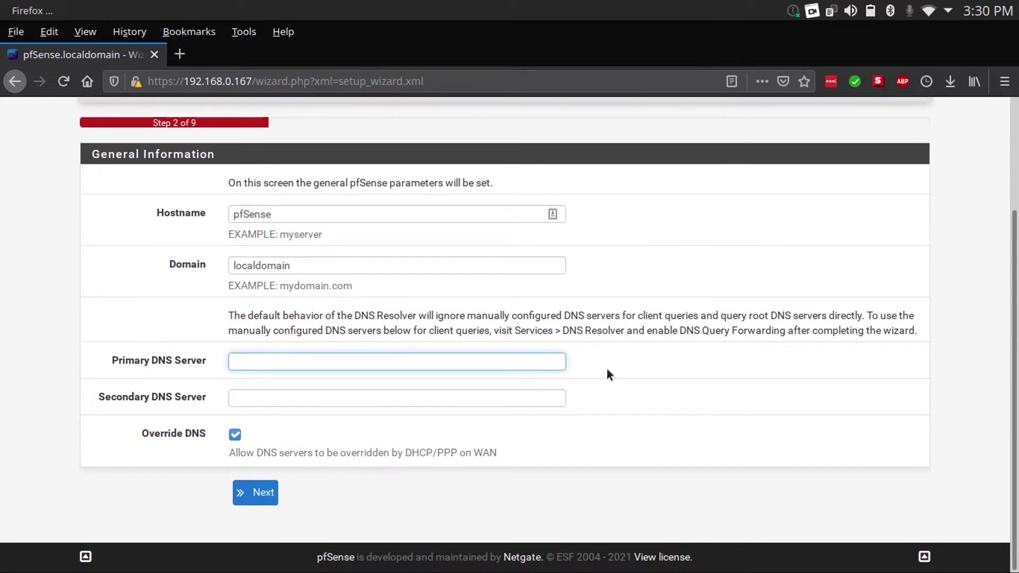
text(1.1.1.1)
key(Tab)
text(1.0.0.1)
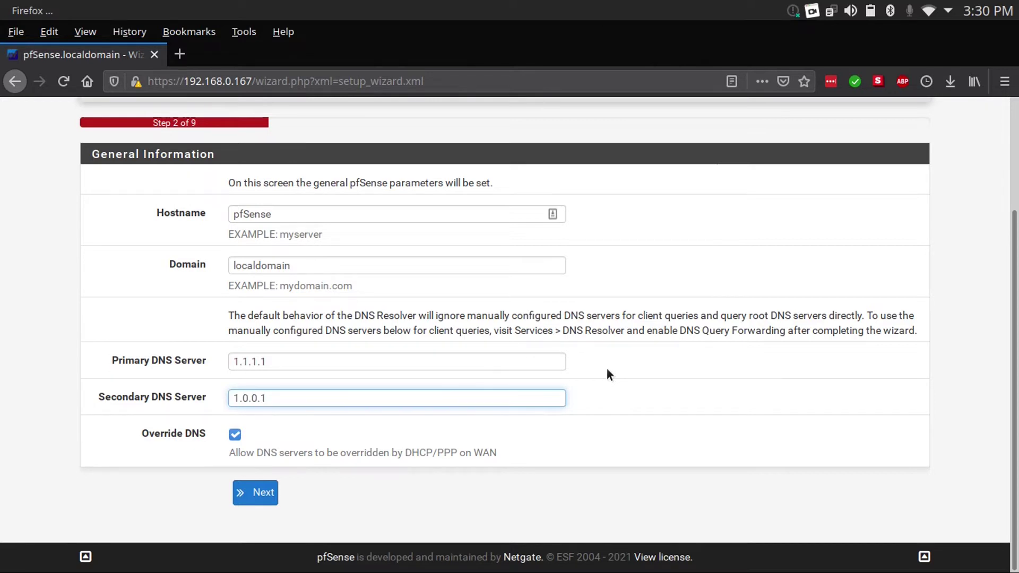
click(266, 496)
Set the timezone to America/Toronto and accept the default DHCP WAN settings
click(326, 395)
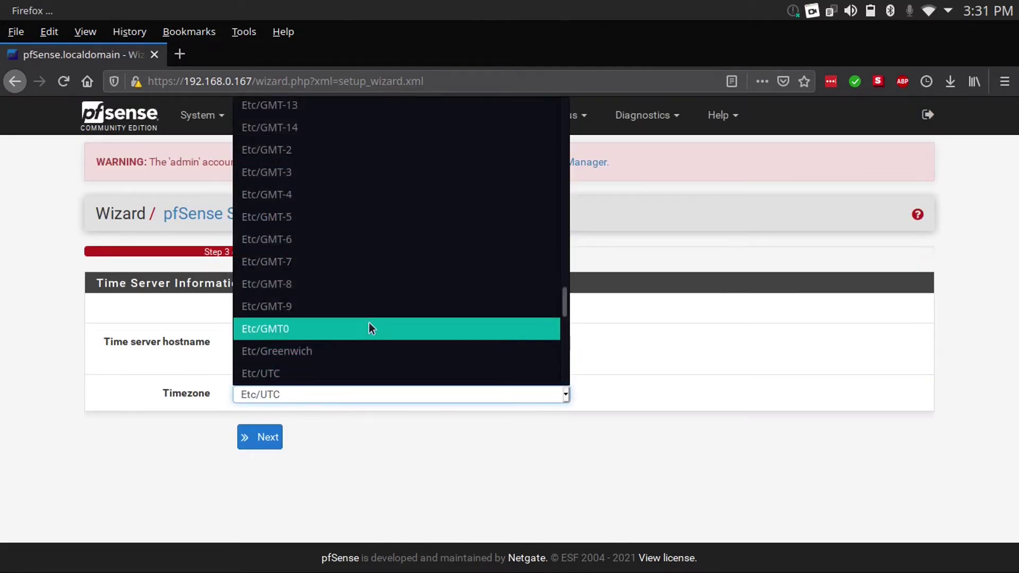
scroll(371, 328, up, 20)
scroll(371, 329, down, 7)
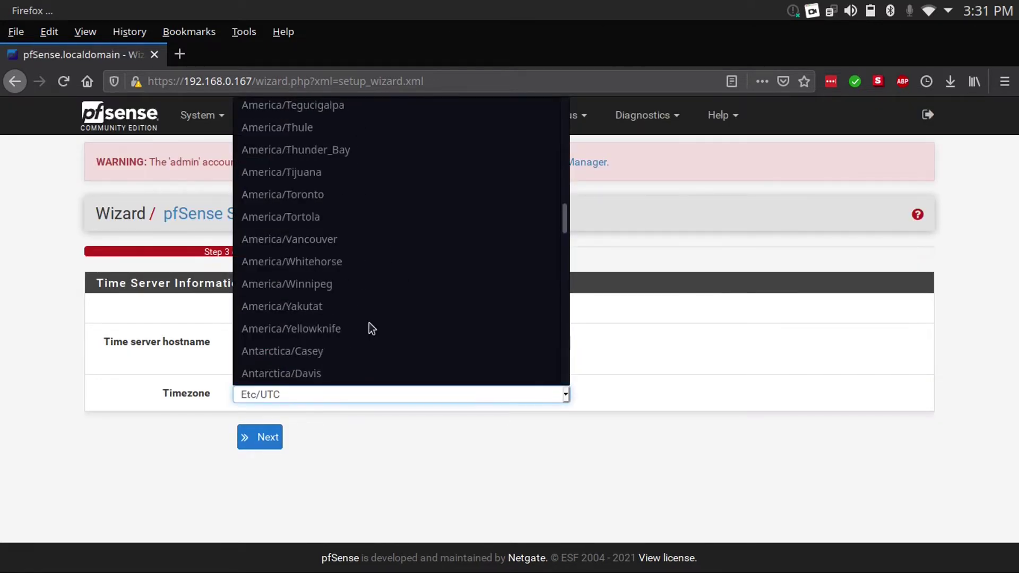
click(324, 194)
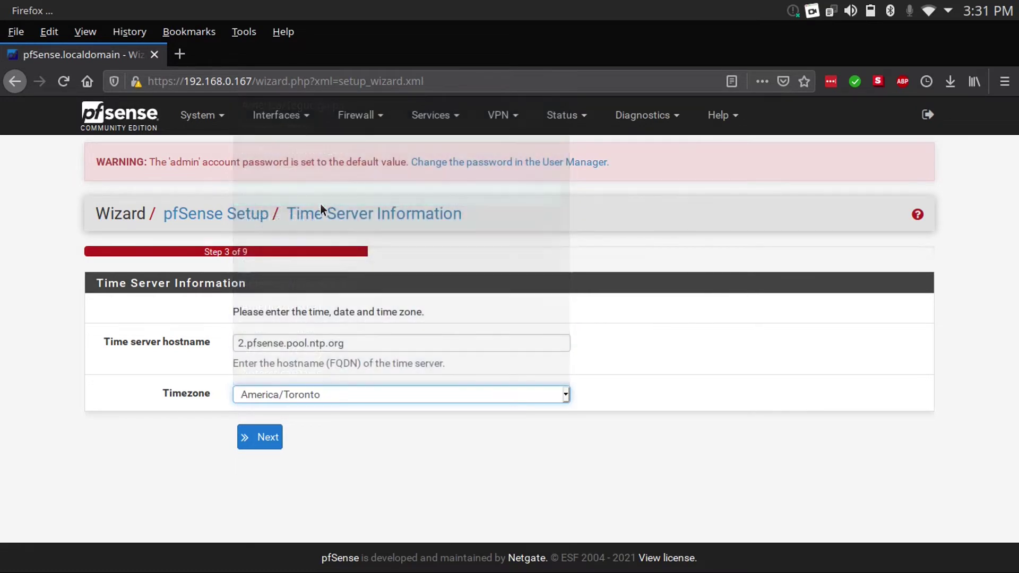
click(256, 435)
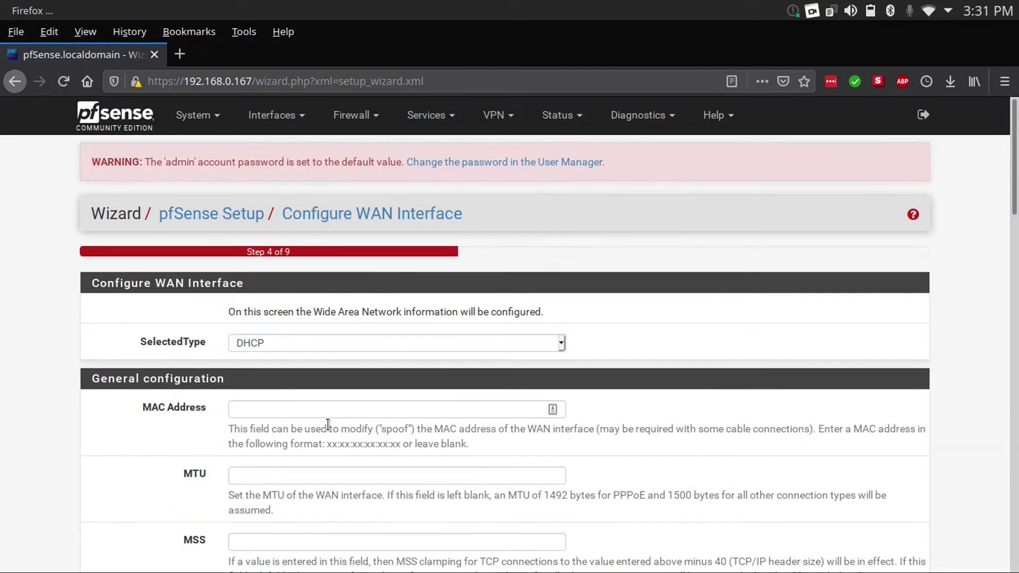
scroll(326, 418, down, 20)
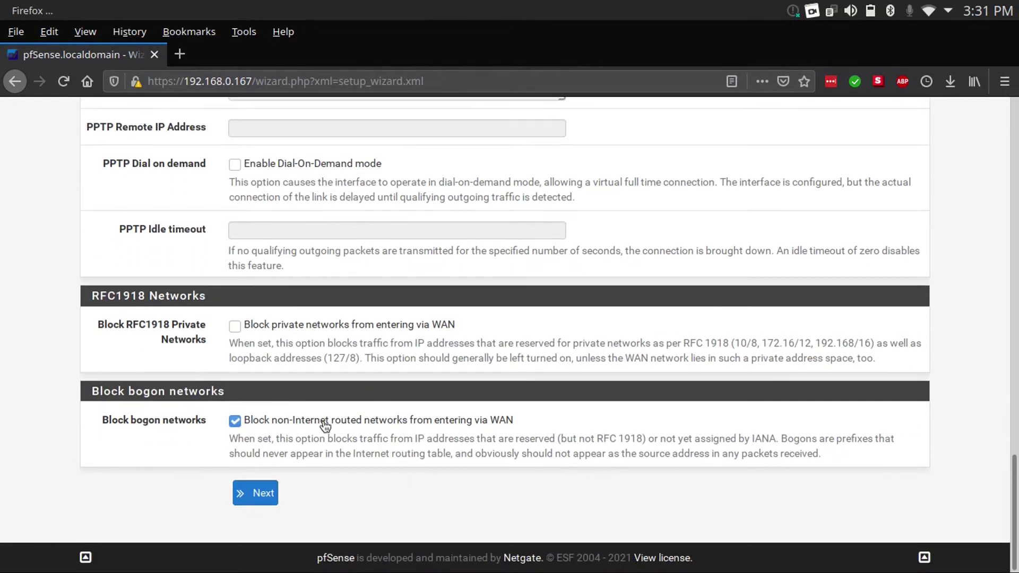
click(259, 493)
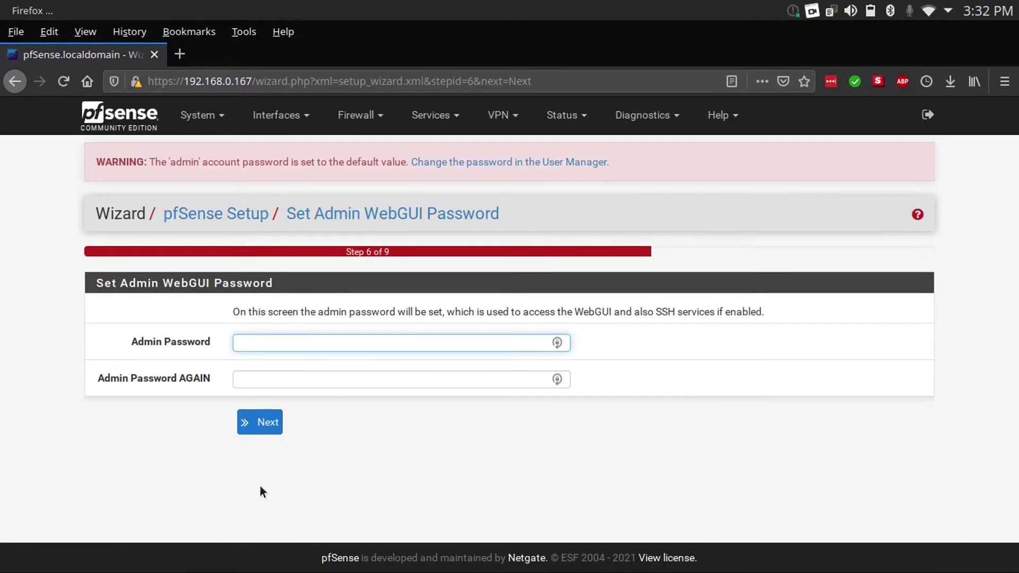
Enter and confirm a new admin WebGUI password, then reload the configuration
text(pfsense)
text(•••••)
key(Tab)
text(••••••••••••)
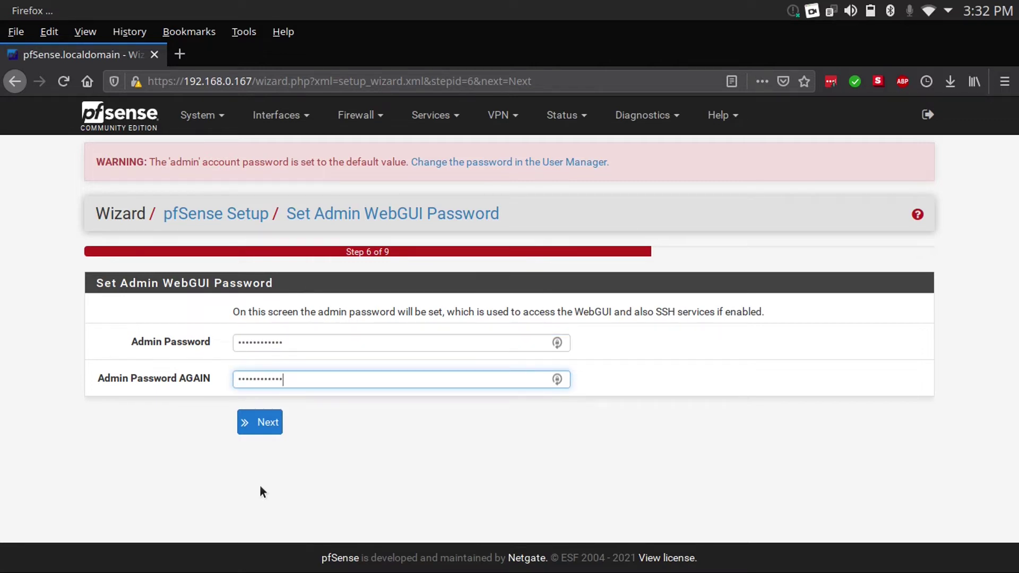
click(263, 427)
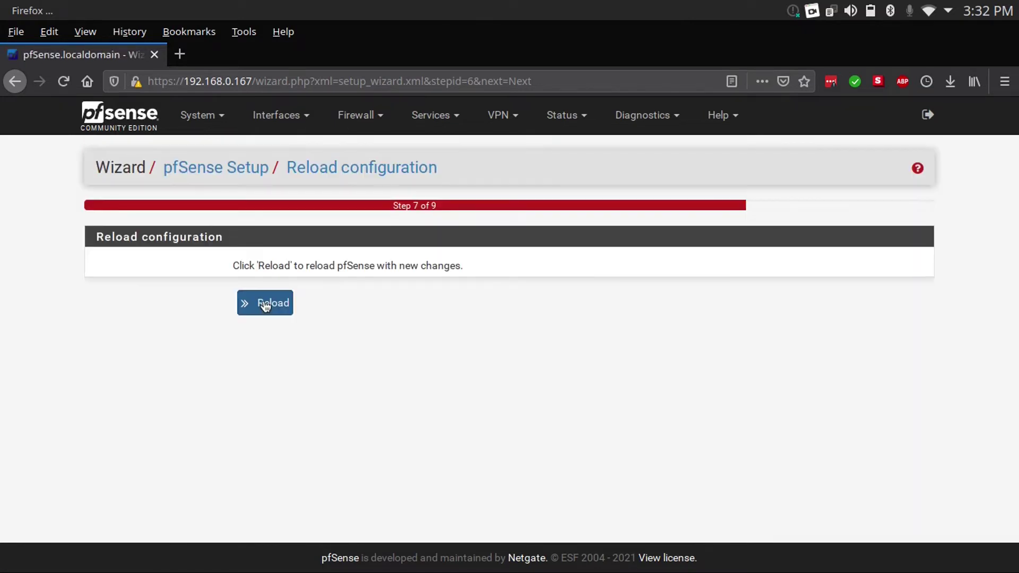
click(266, 303)
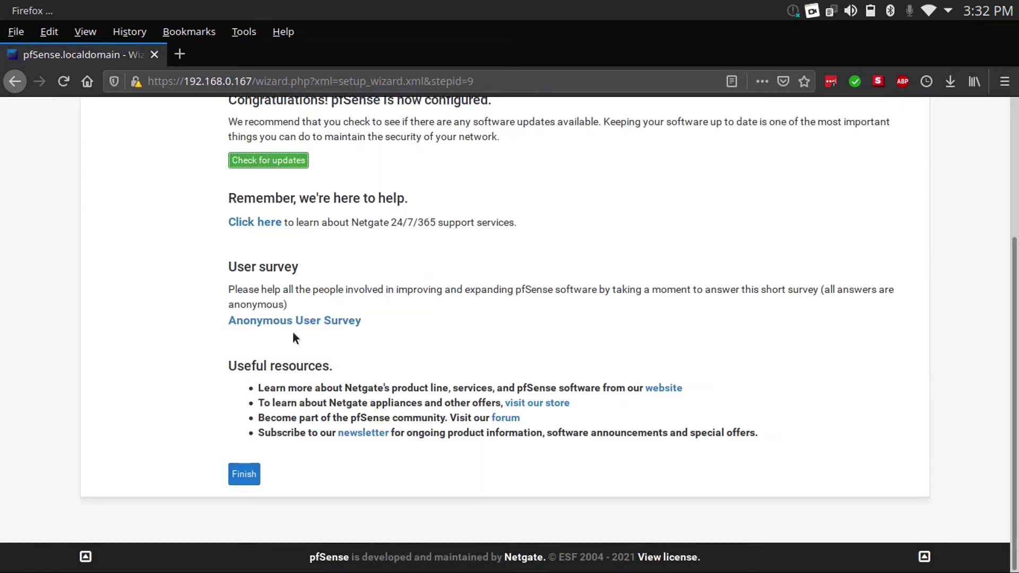
scroll(297, 446, up, 3)
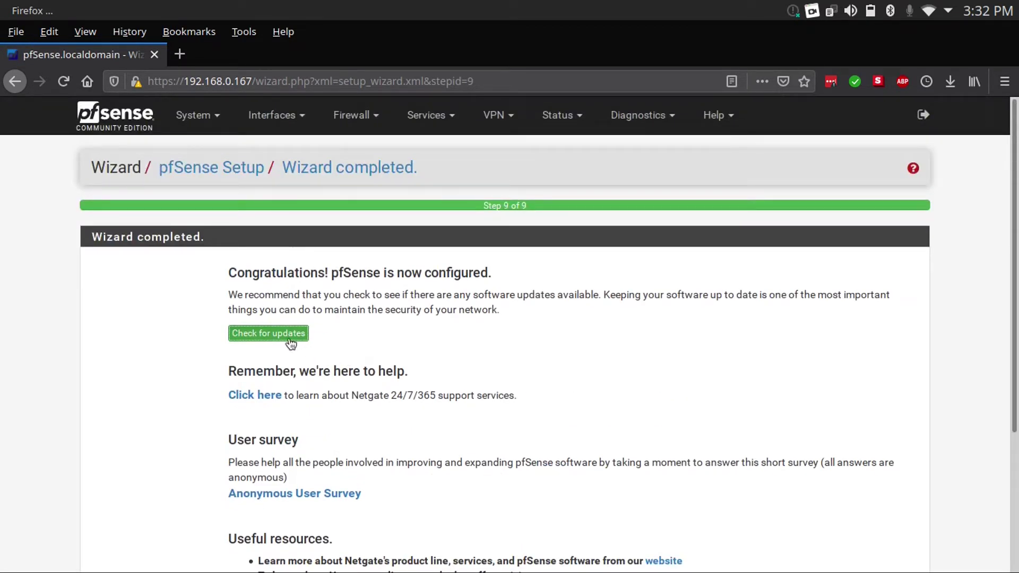
Confirm version 2.4.5_1 is up to date, keeping the latest stable firmware branch, then return to the dashboard
click(291, 345)
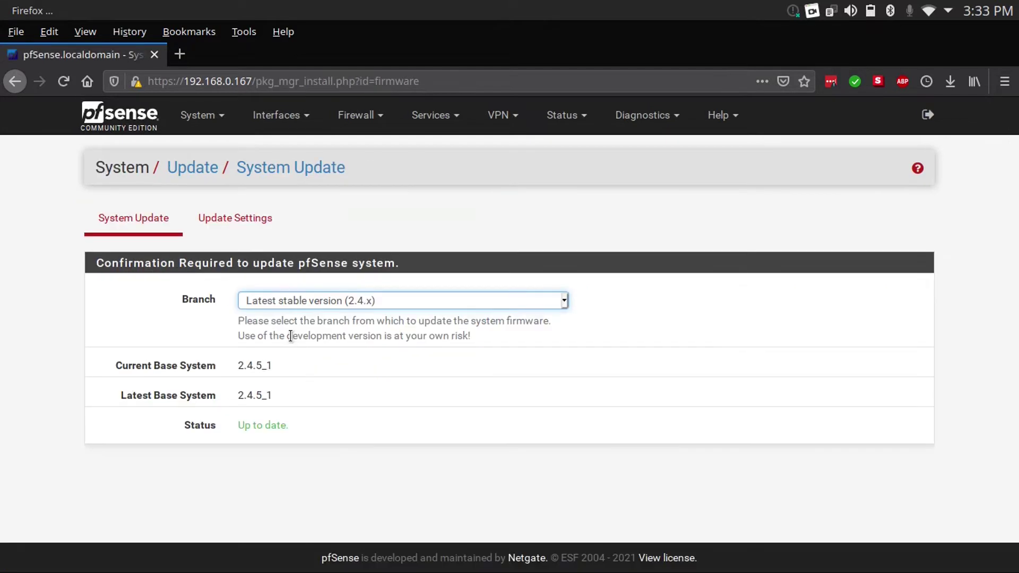
click(239, 223)
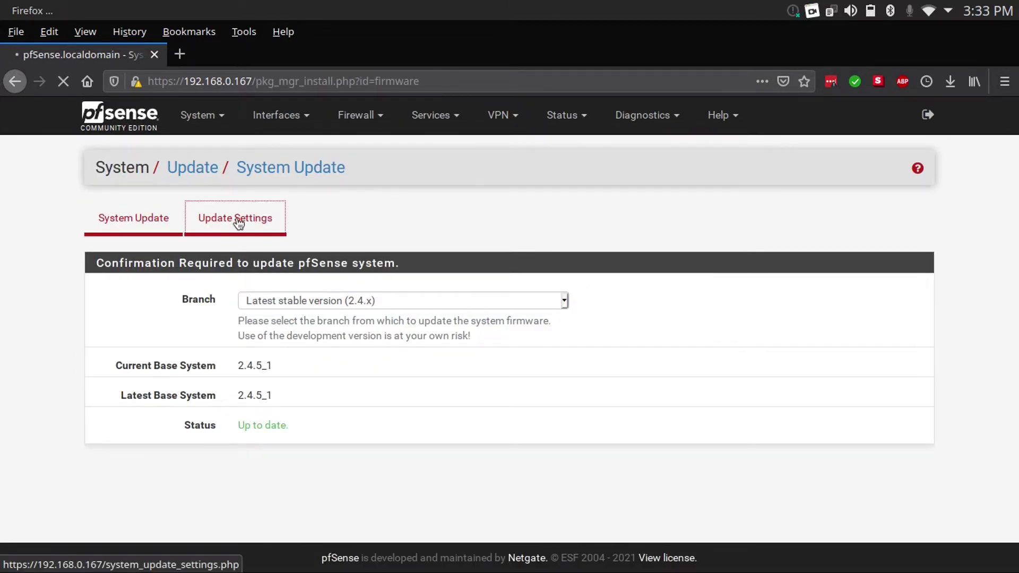
click(242, 295)
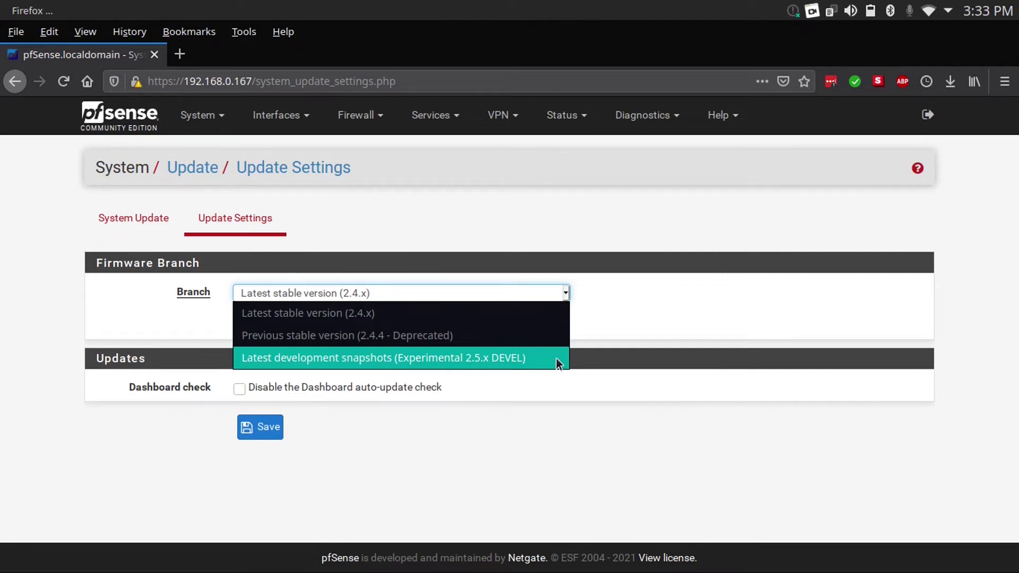
click(616, 380)
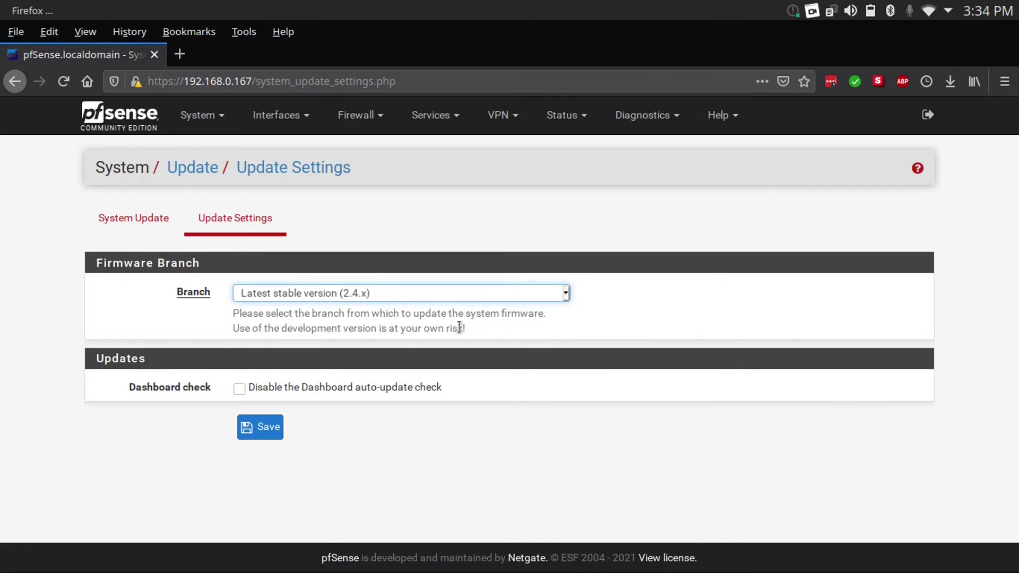
click(125, 113)
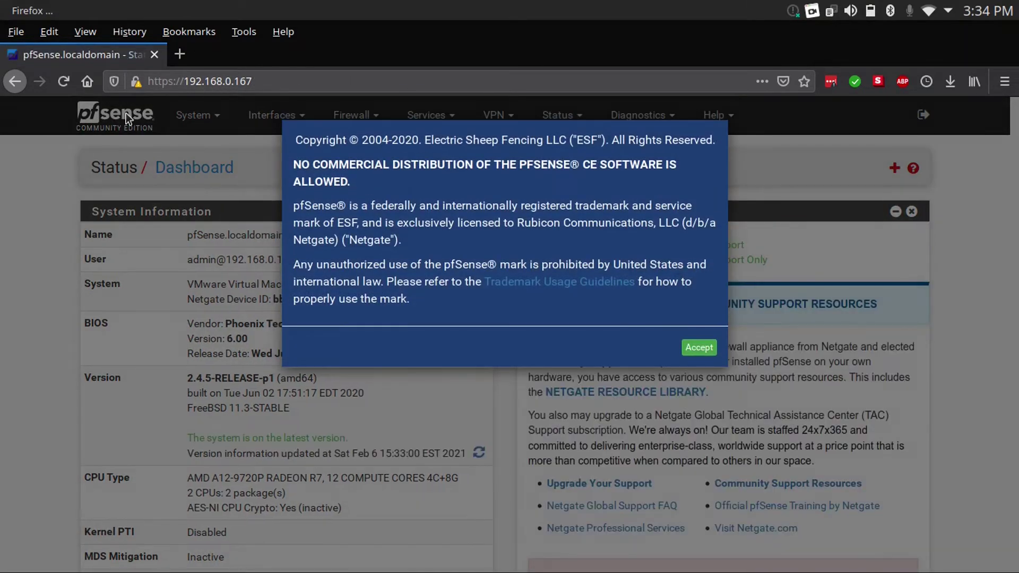
Dismiss the trademark and survey notices, collapse Available Widgets, and remove the Netgate Services And Support widget
click(698, 348)
click(702, 274)
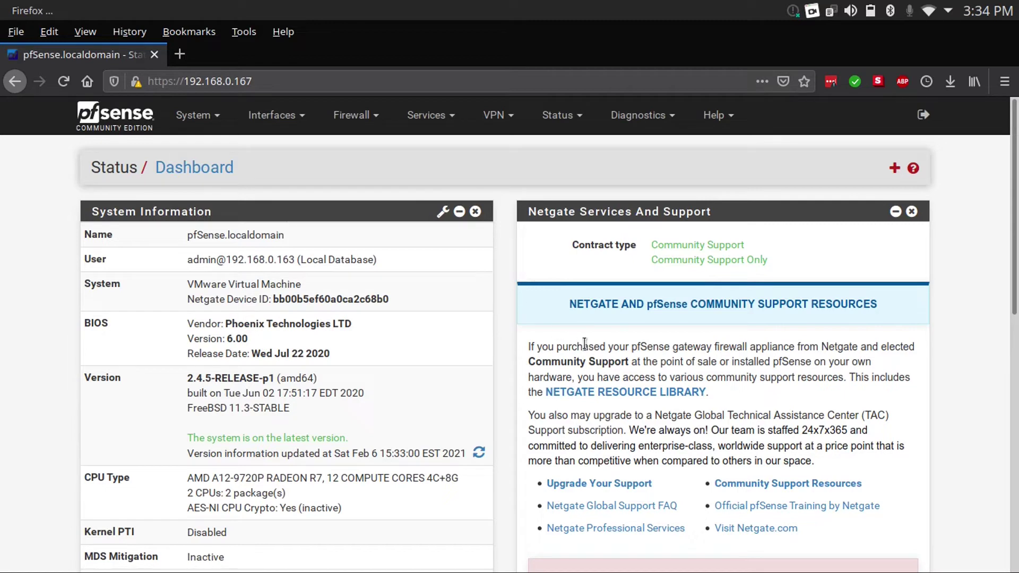
click(894, 169)
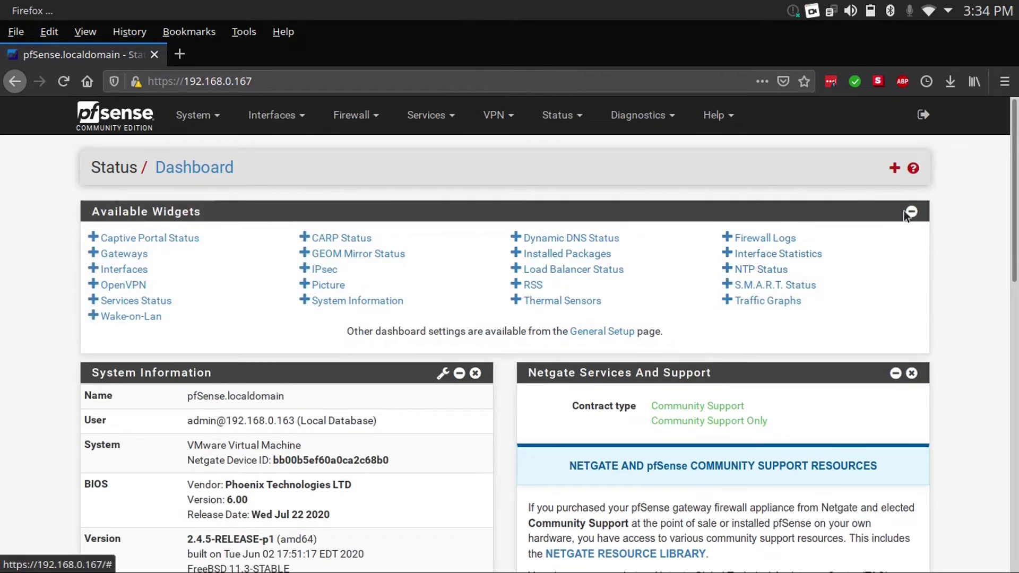
click(911, 211)
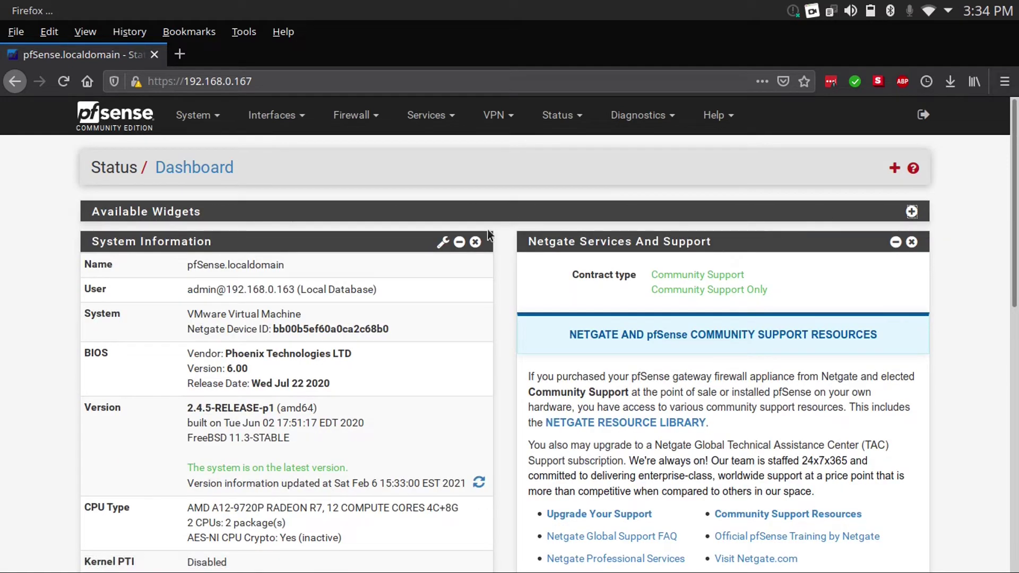
click(911, 242)
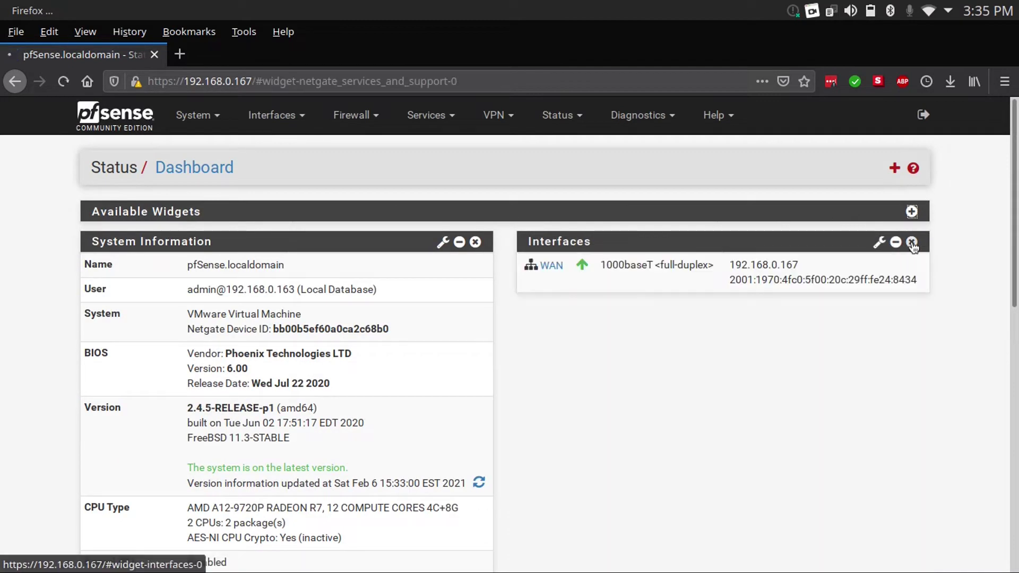
scroll(915, 247, down, 10)
scroll(297, 285, down, 10)
scroll(297, 284, up, 10)
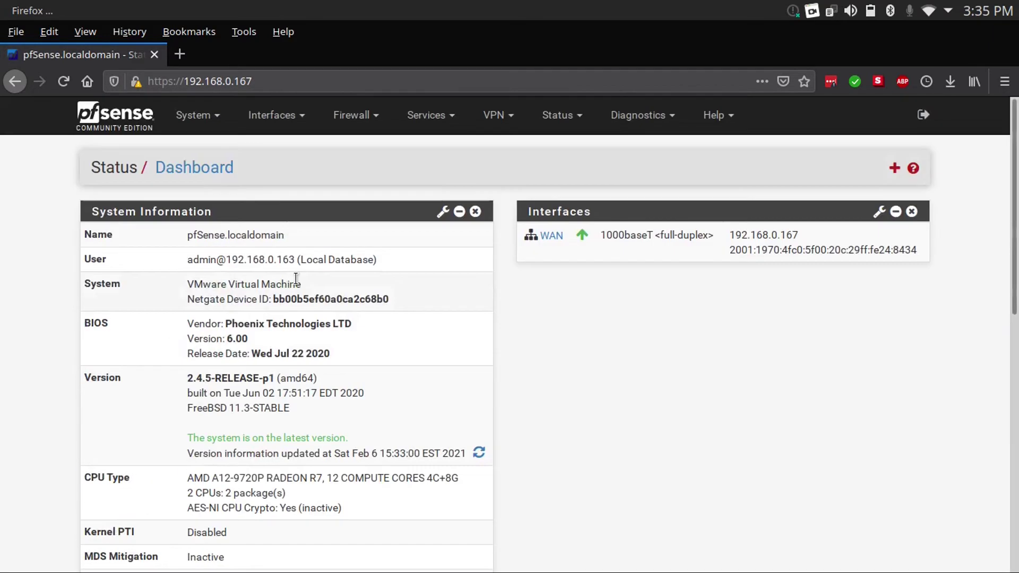
click(205, 127)
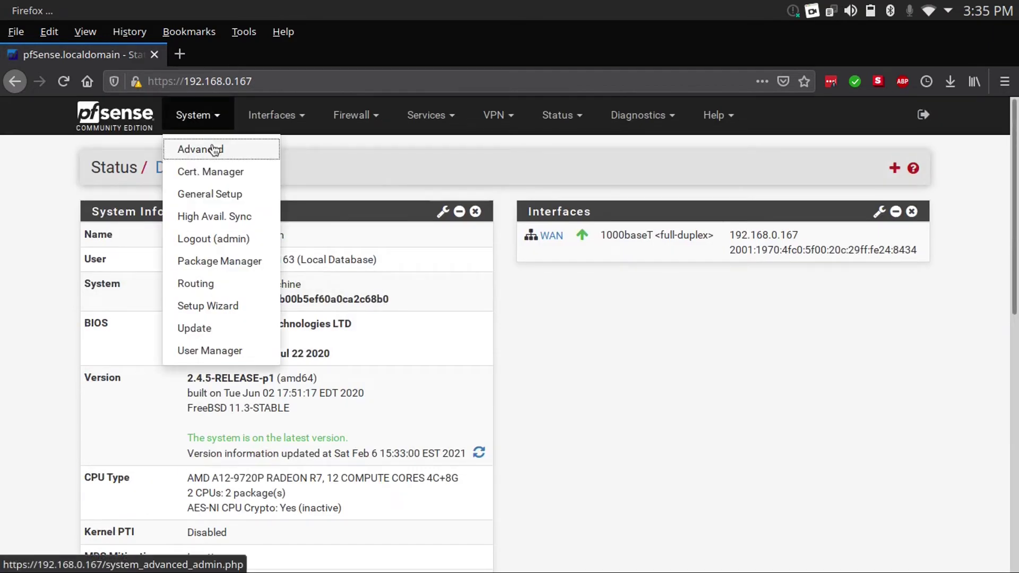
Browse System > Advanced and the Setup Wizard, then reach Interfaces > Assignments showing WAN on em0
click(186, 148)
scroll(138, 377, down, 15)
scroll(137, 377, up, 15)
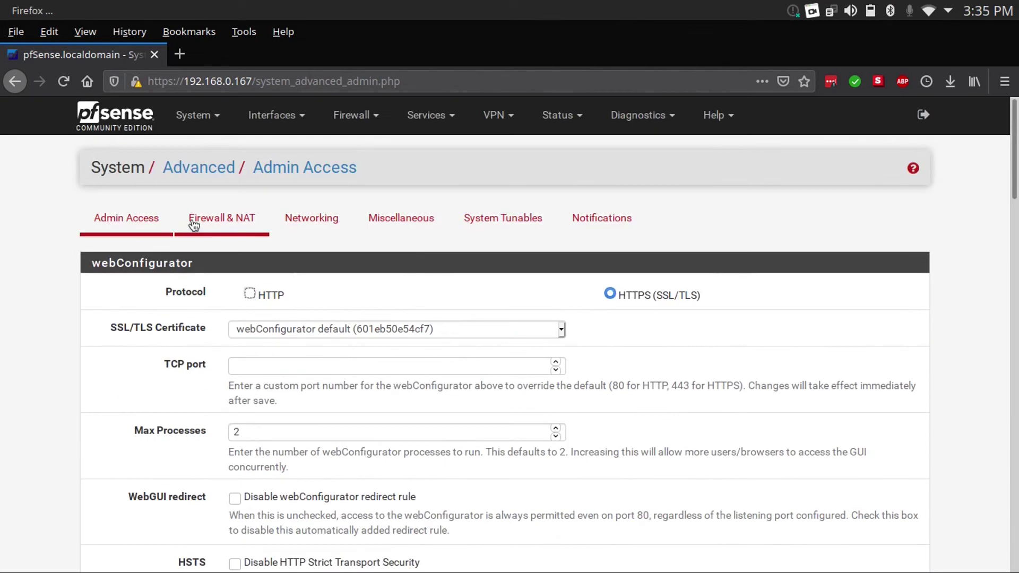
click(198, 130)
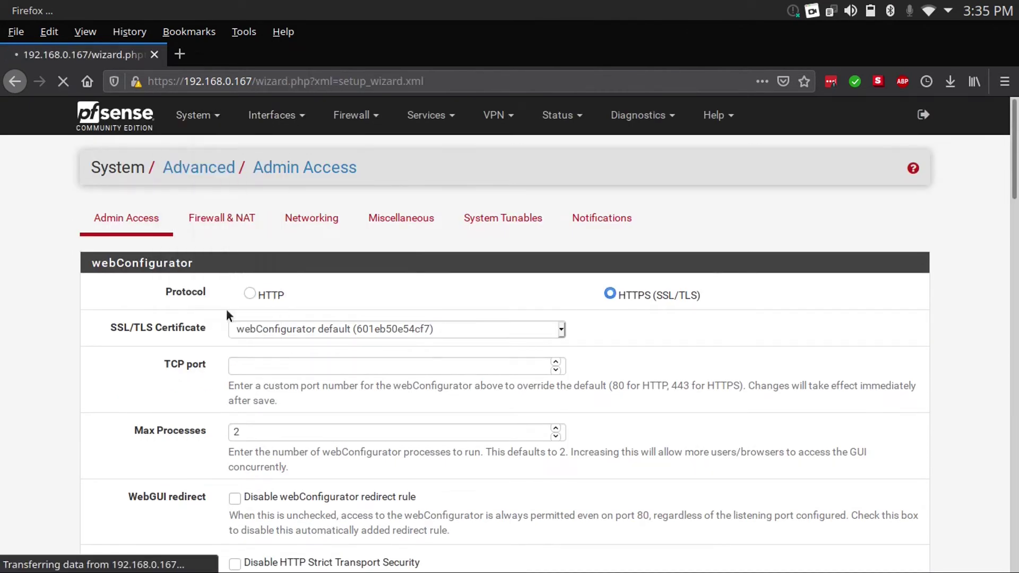
click(222, 306)
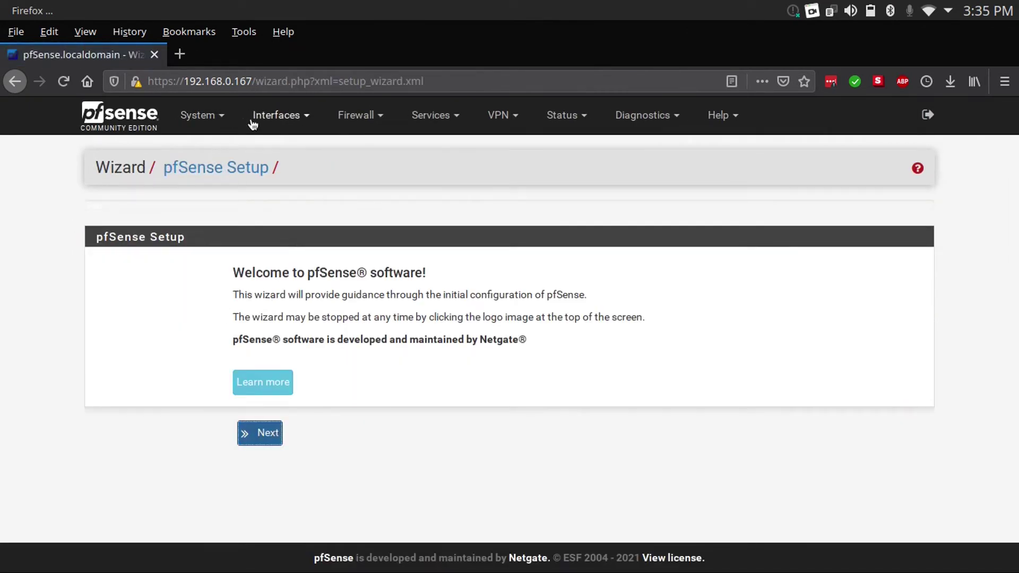
click(273, 128)
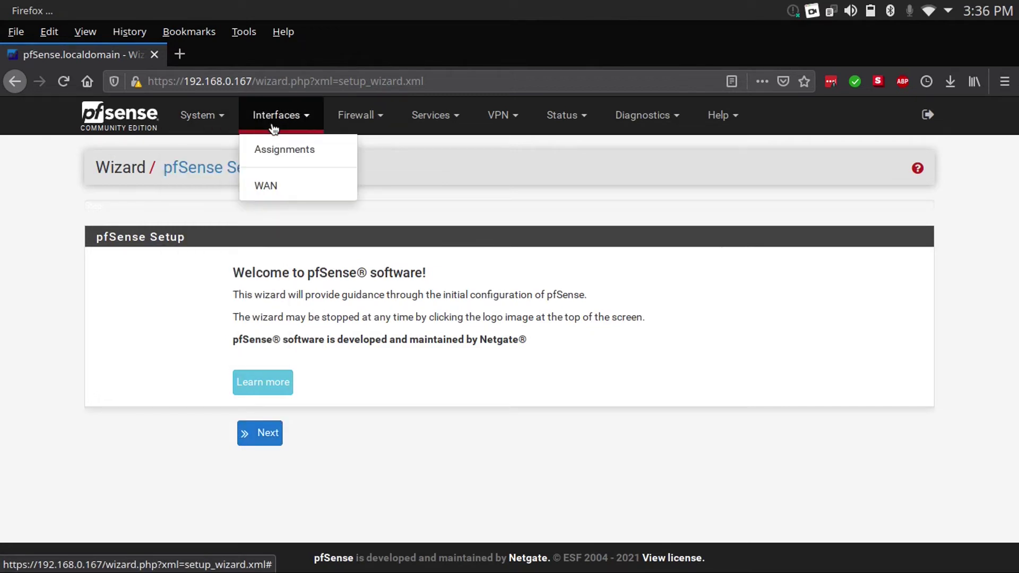
click(283, 147)
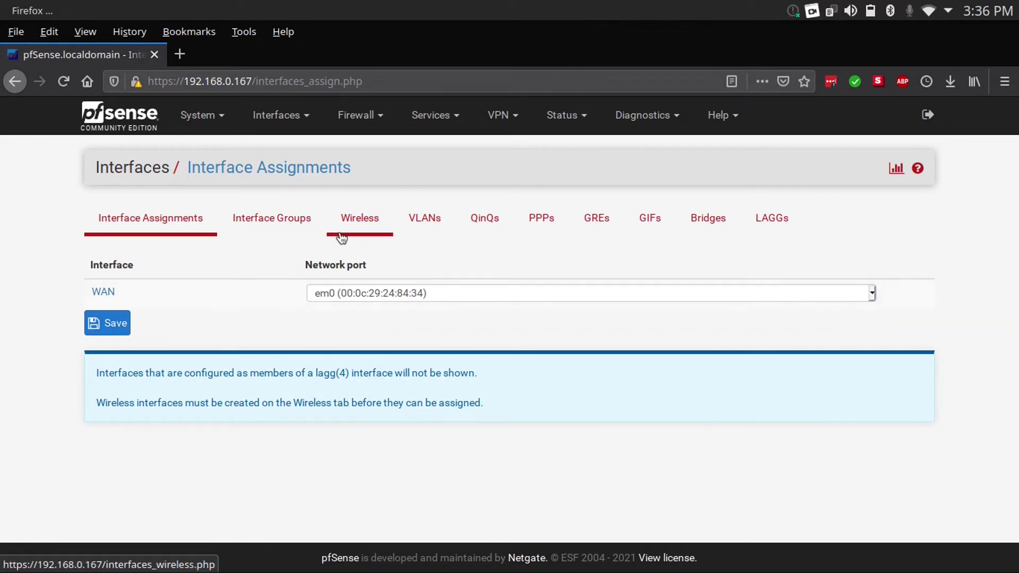
Check the empty Wireless list, briefly starting a new wireless entry, then view the empty Bridges list
click(361, 226)
click(906, 322)
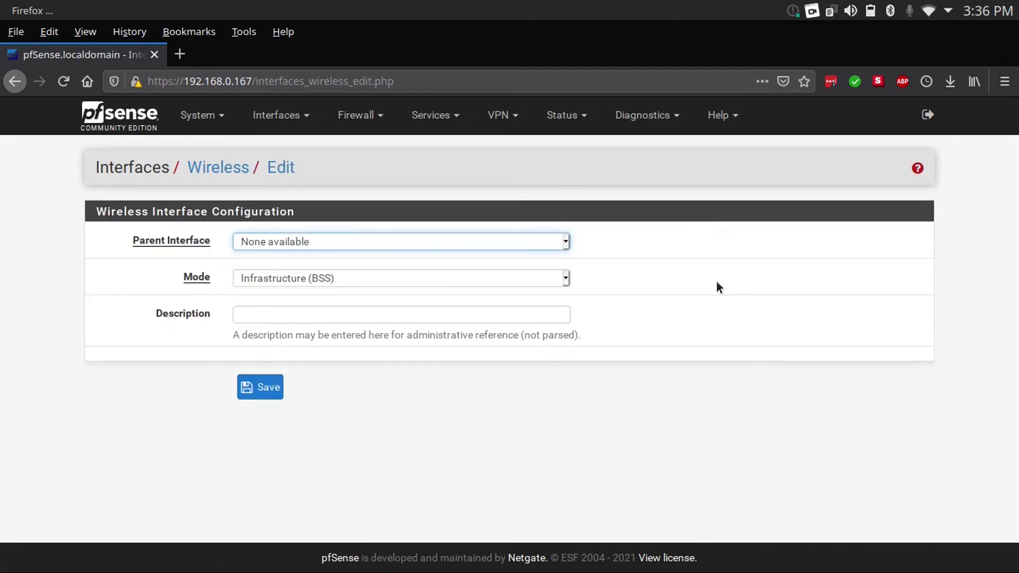
click(717, 281)
click(229, 170)
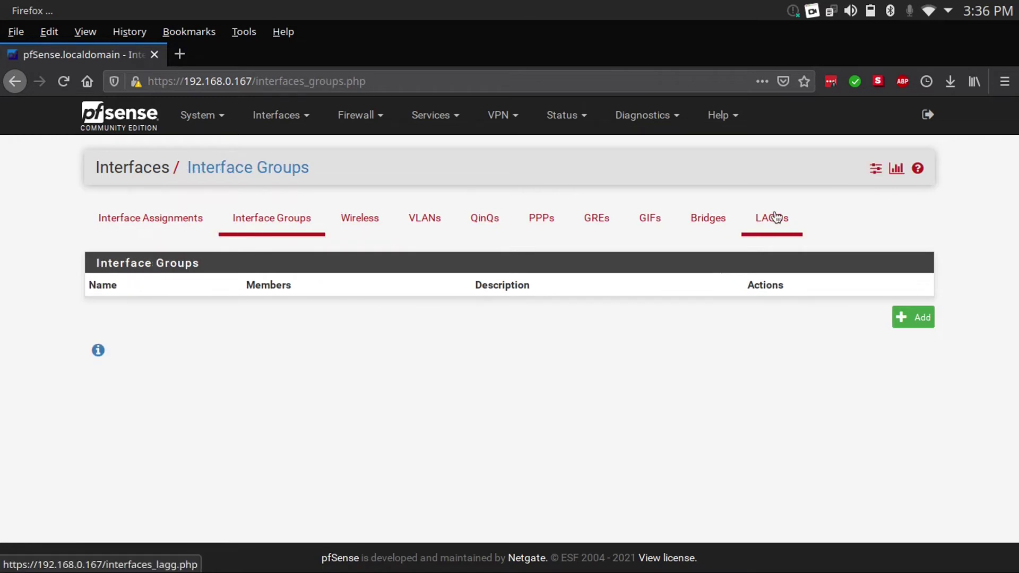
click(698, 228)
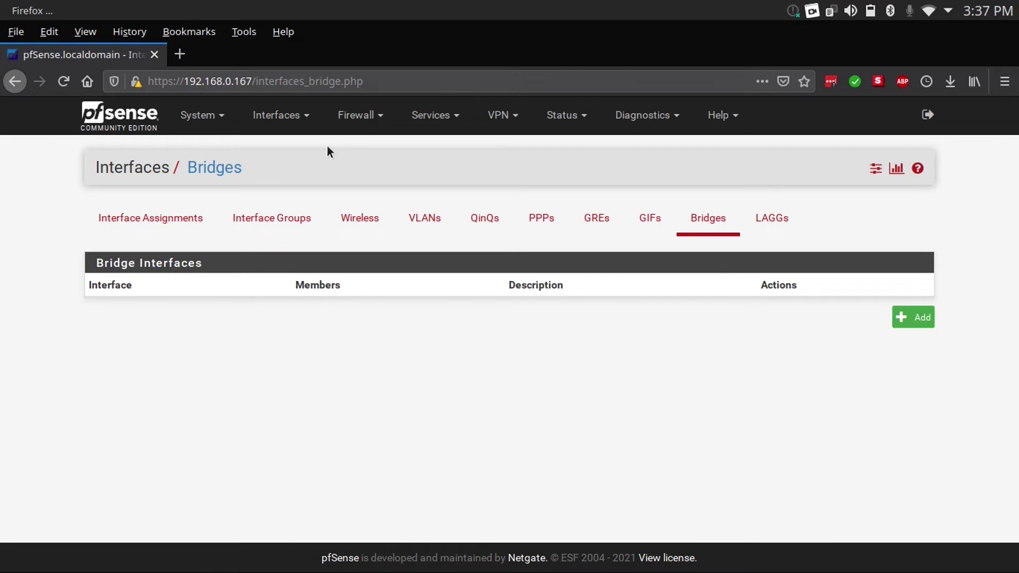
click(347, 114)
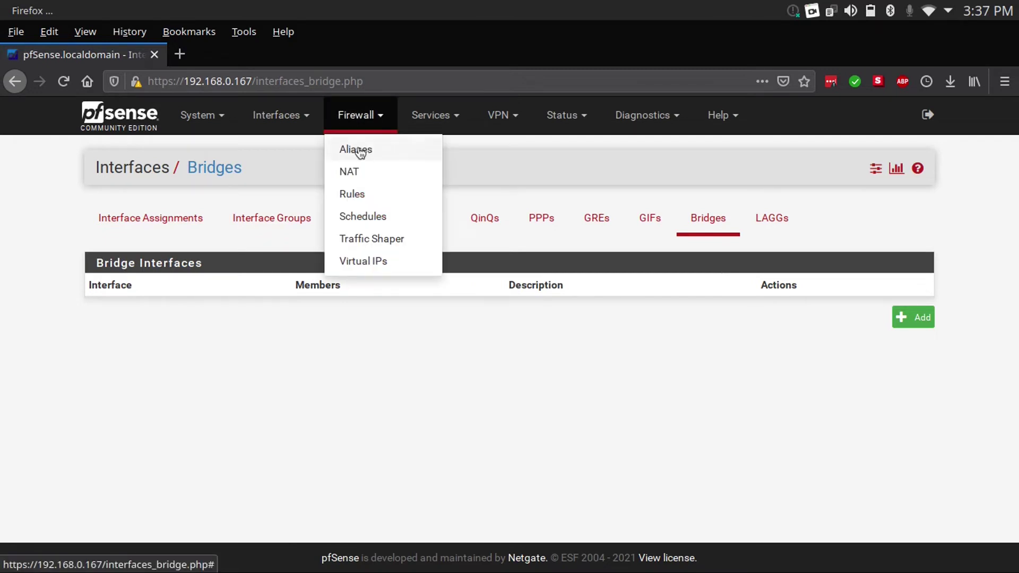
Add a new WAN firewall rule at the top, keeping the action as Pass
click(371, 187)
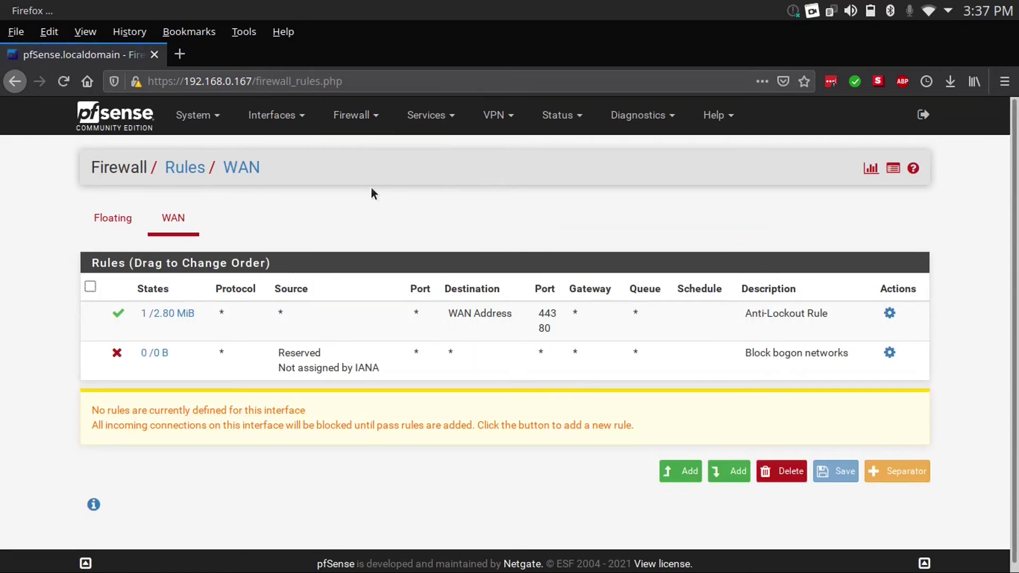
click(683, 471)
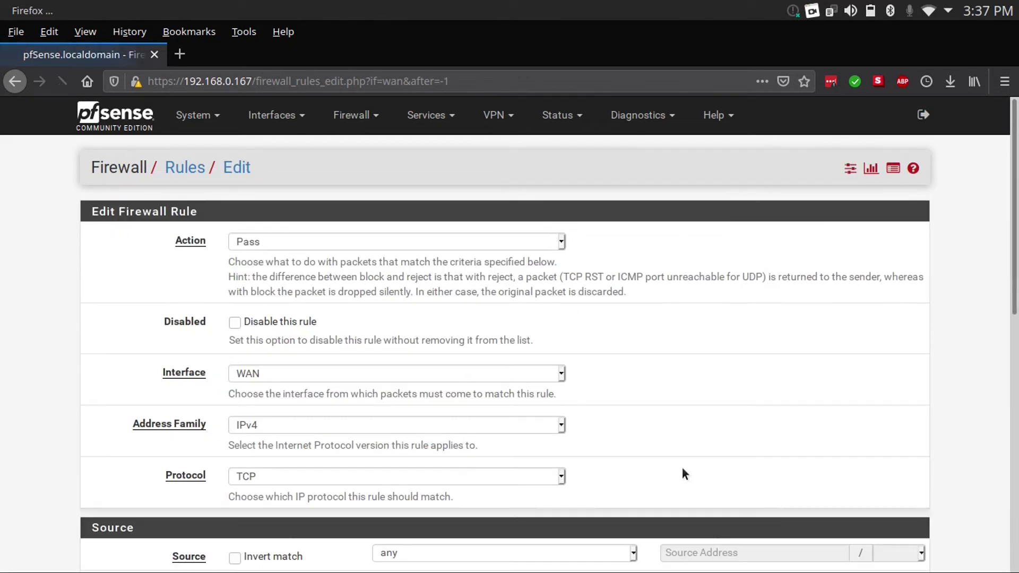
click(438, 241)
click(436, 259)
click(446, 242)
click(692, 343)
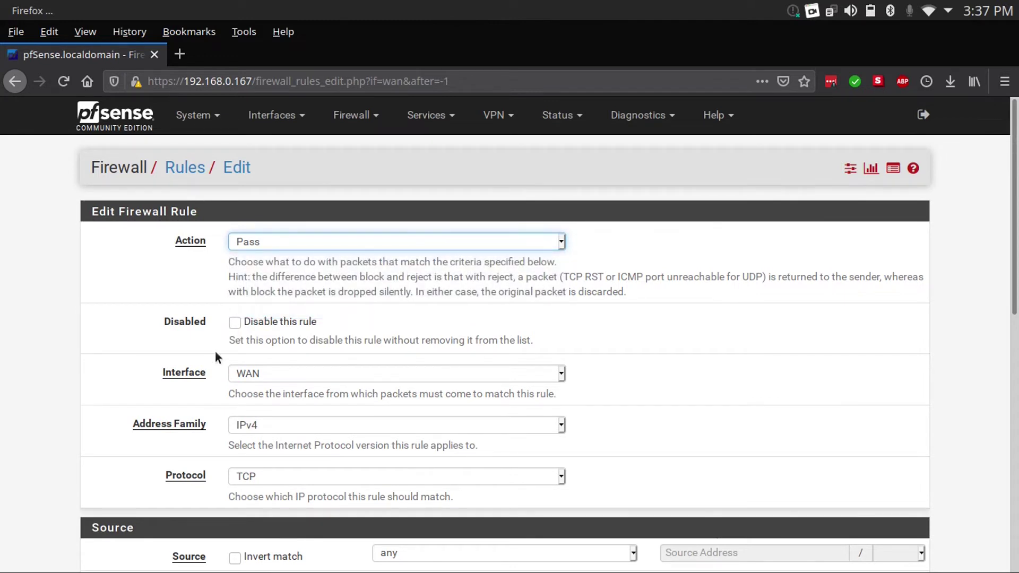
Set the rule's address family to IPv4+IPv6 and protocol to TCP/UDP
scroll(348, 386, down, 3)
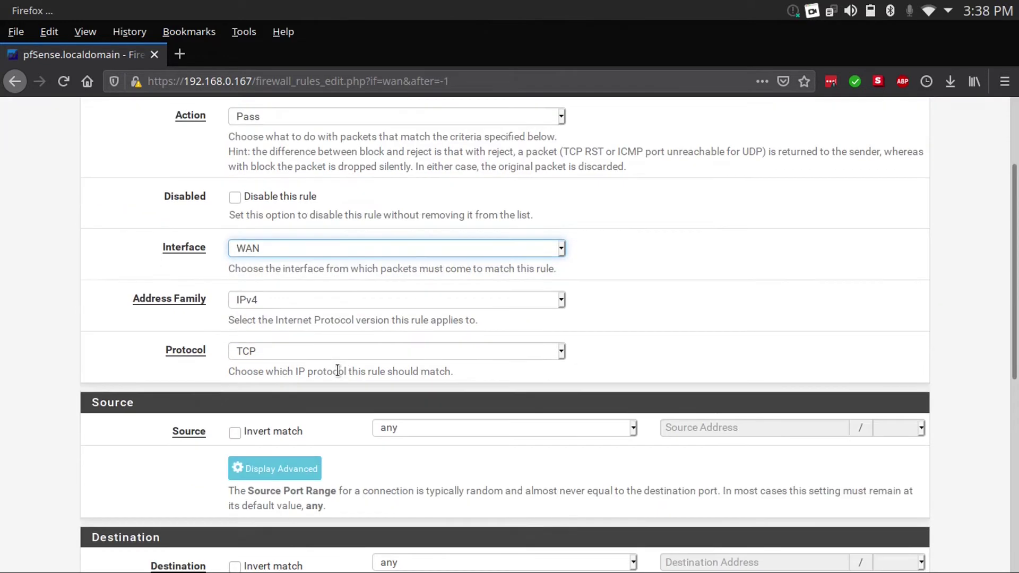
click(292, 272)
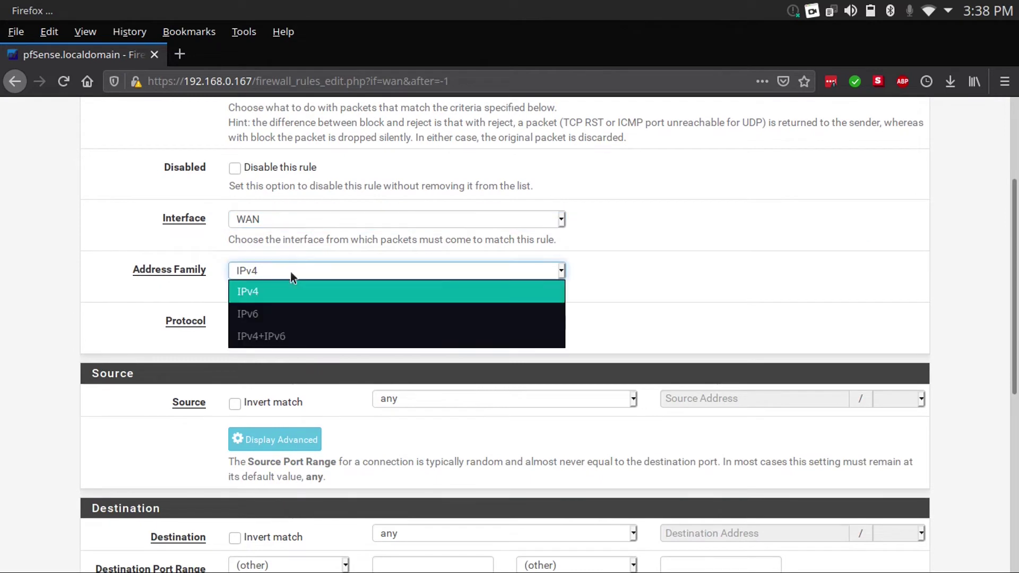
click(256, 336)
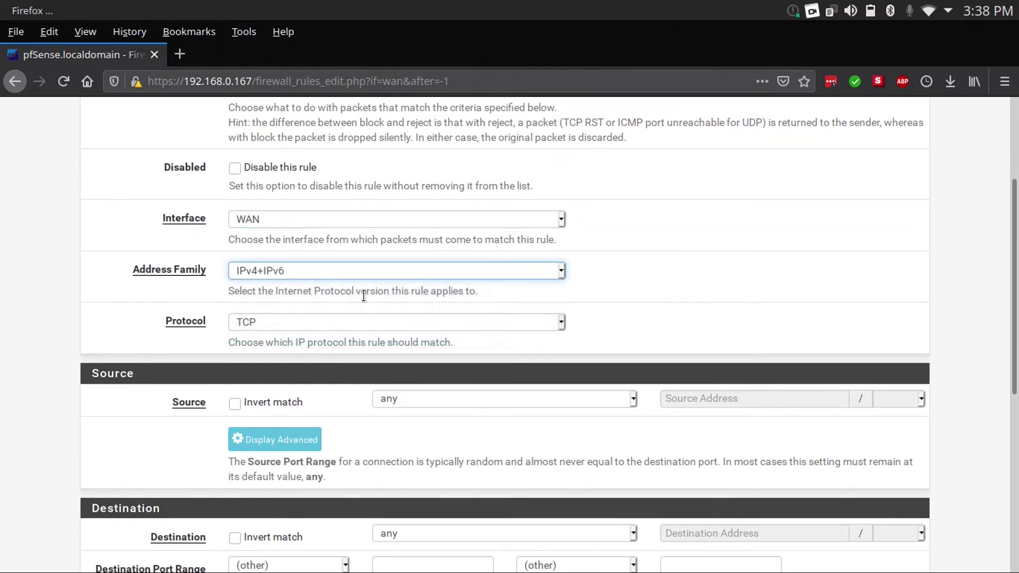
click(367, 325)
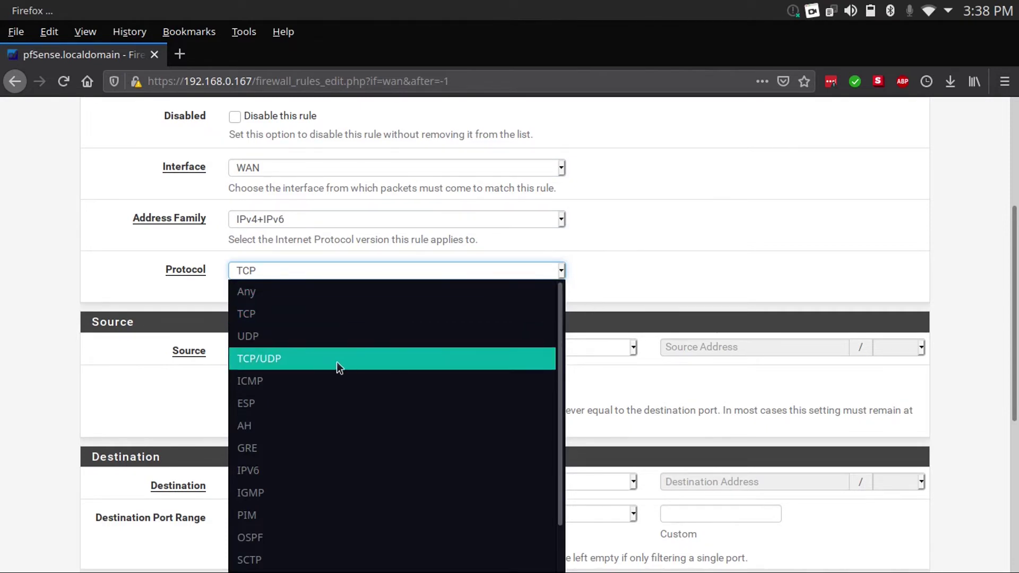
click(322, 362)
click(480, 295)
Set the rule's source to Single host or alias, then return to the WAN rules list
click(480, 317)
click(824, 301)
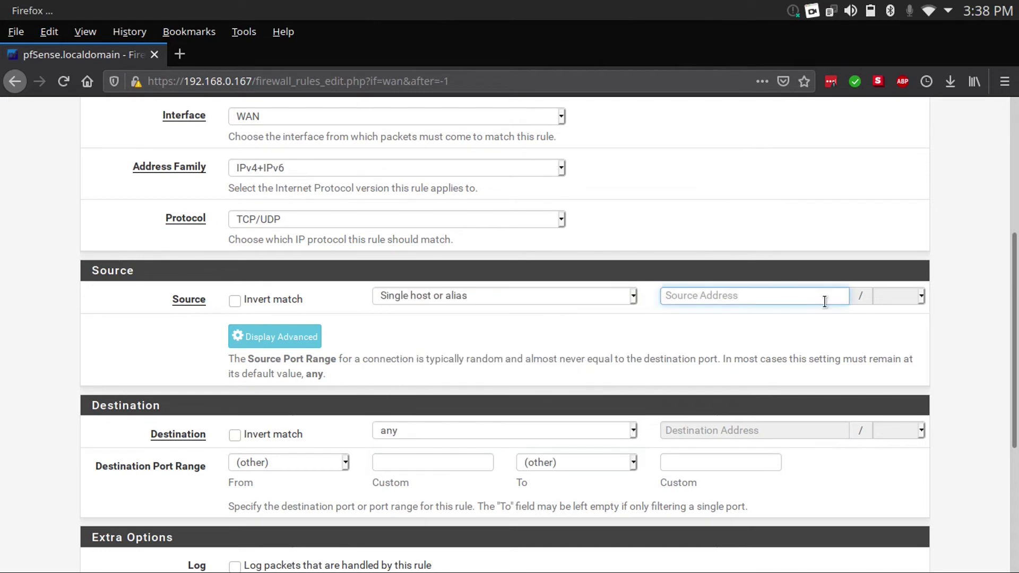
click(574, 290)
click(734, 336)
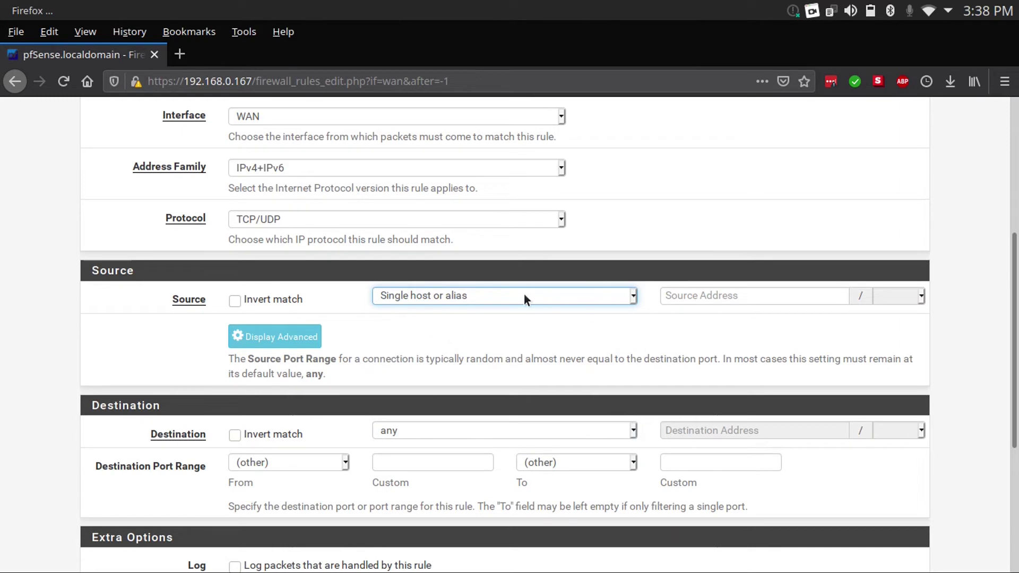
click(494, 295)
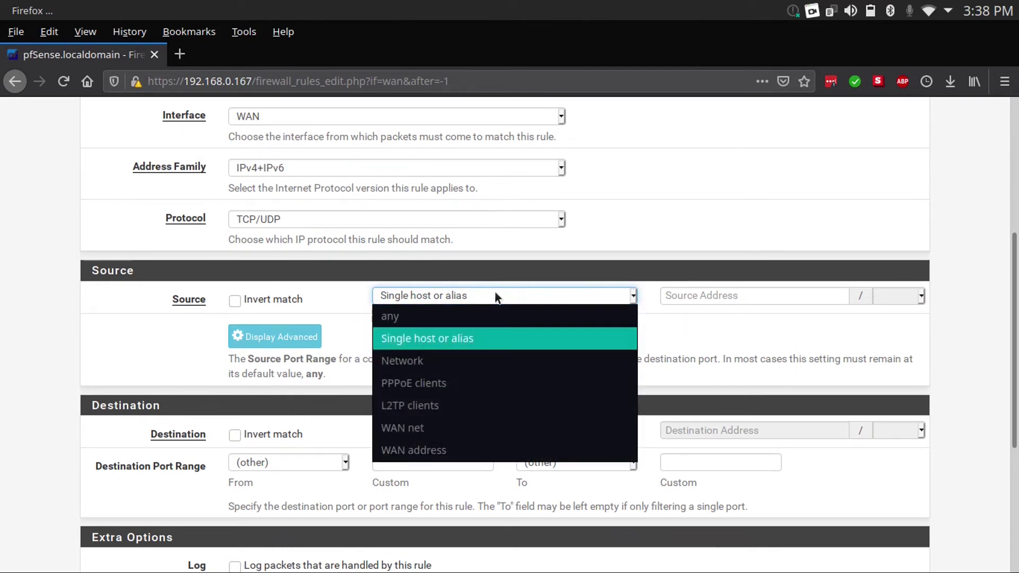
click(495, 316)
scroll(629, 392, down, 3)
scroll(629, 391, down, 1)
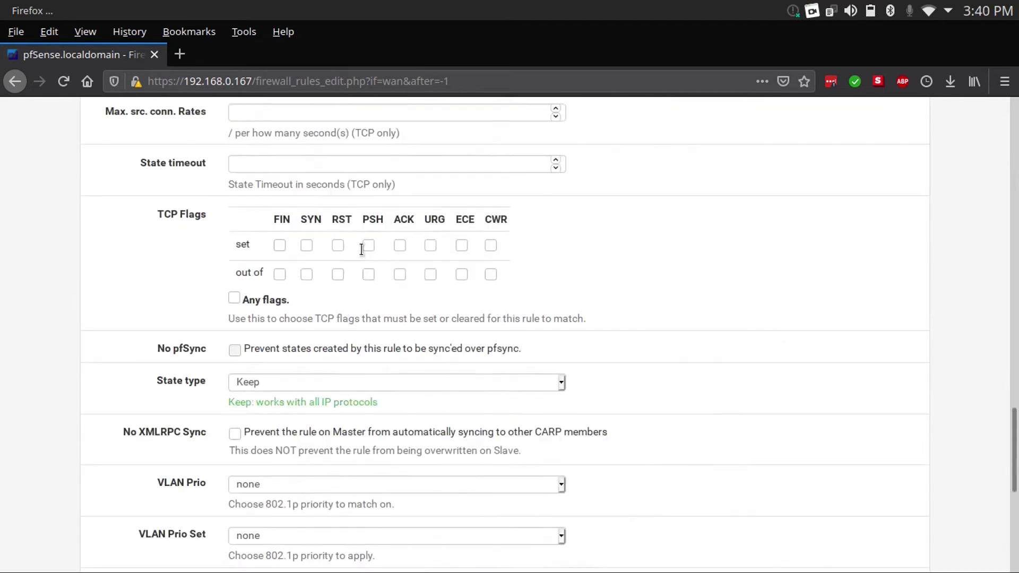
scroll(362, 249, up, 15)
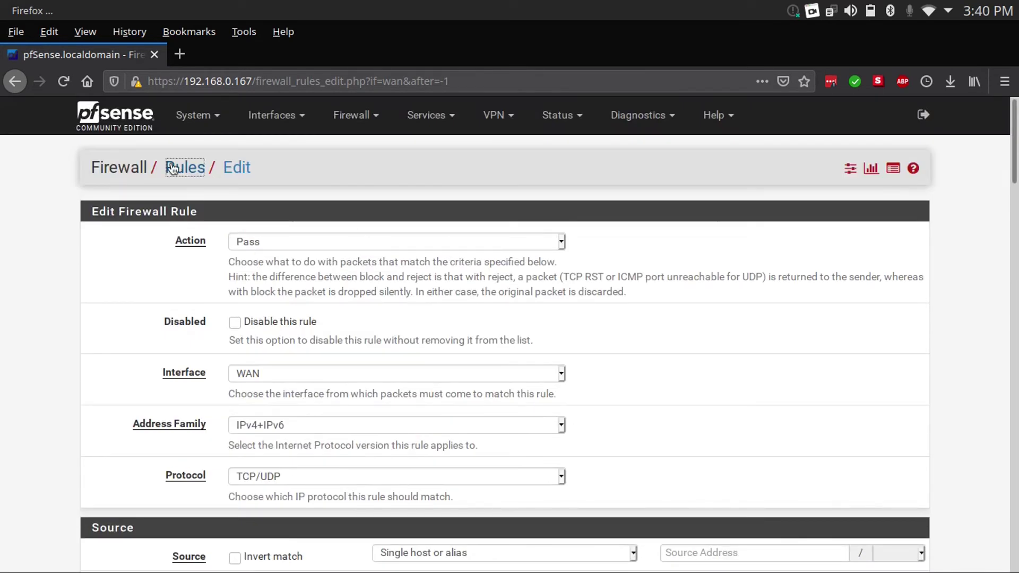
click(182, 168)
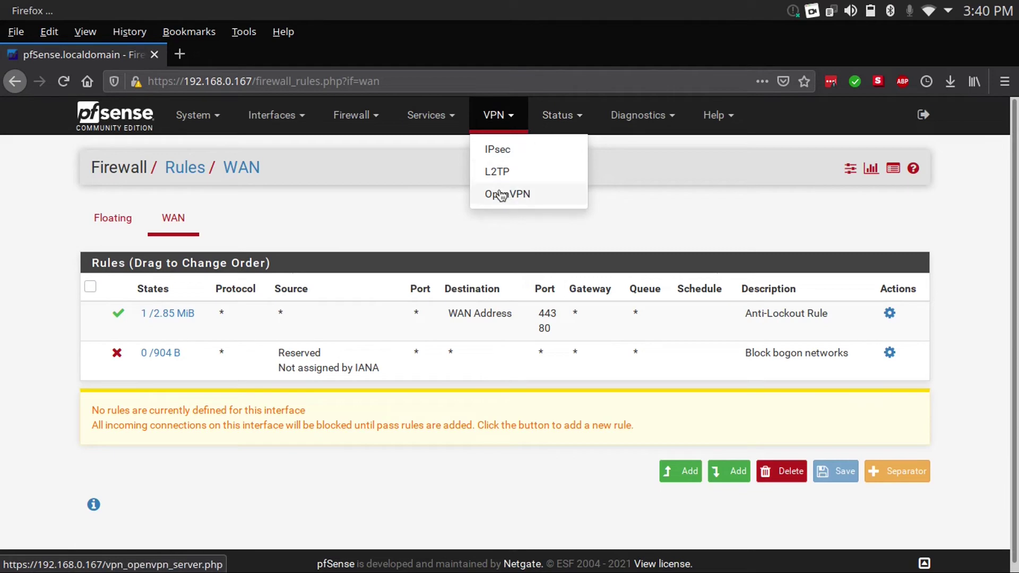
Look over a new OpenVPN server form, then view the Diagnostics ARP table with three WAN entries
click(511, 193)
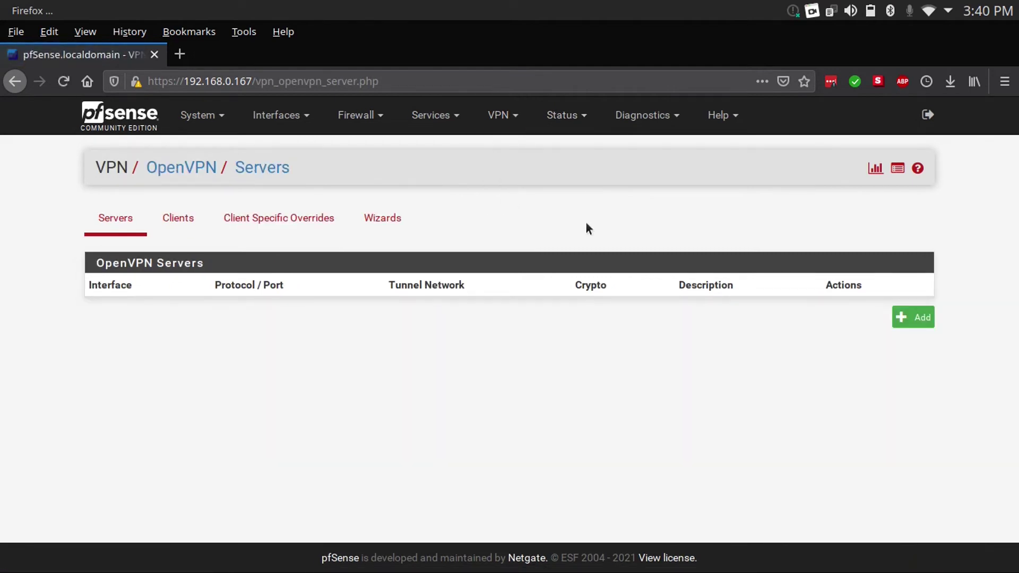
click(897, 321)
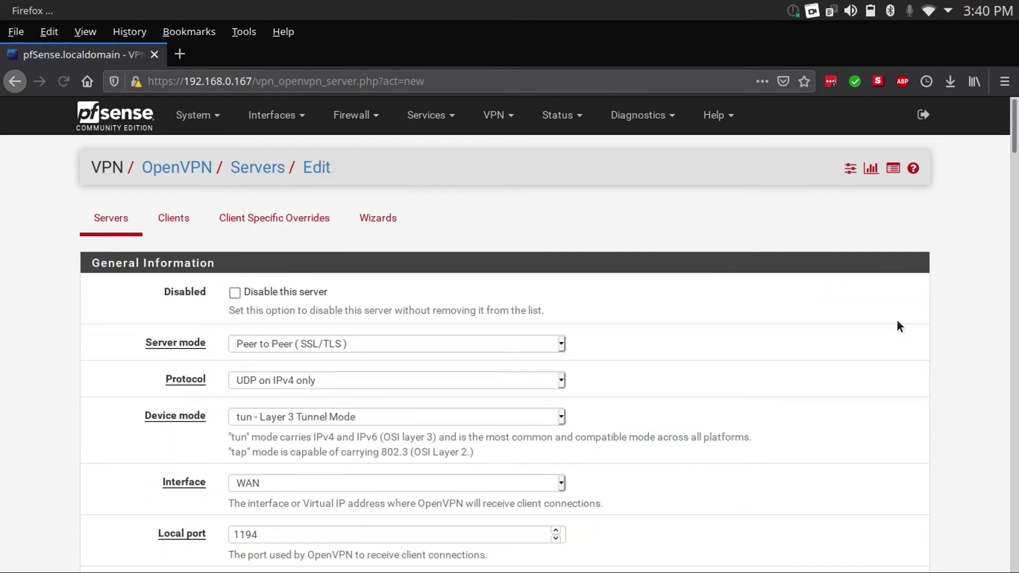
scroll(897, 320, down, 15)
scroll(897, 320, up, 4)
key(Home)
click(638, 115)
click(646, 151)
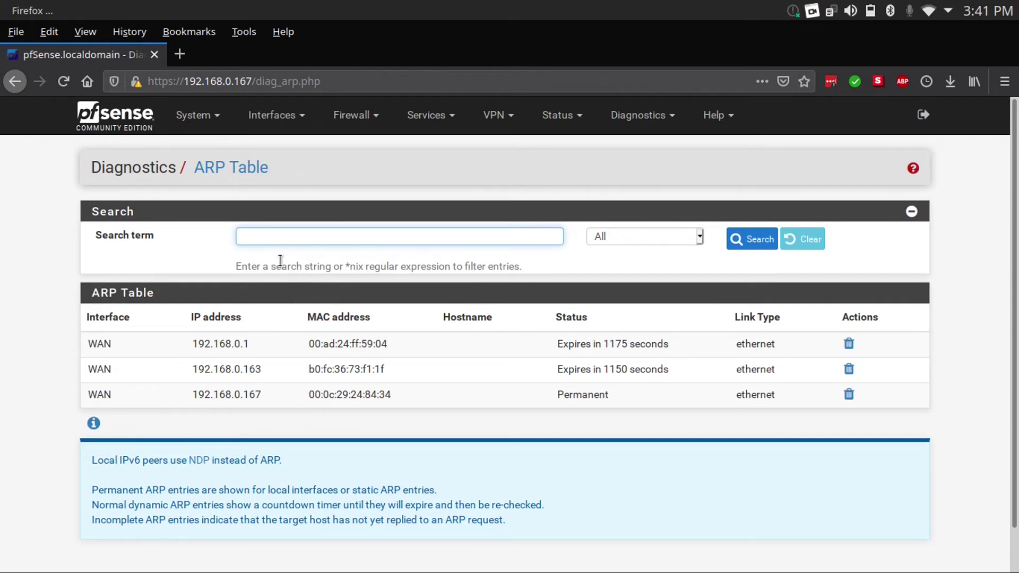
Open and close the Help menu, then return to the dashboard via the logo
click(714, 114)
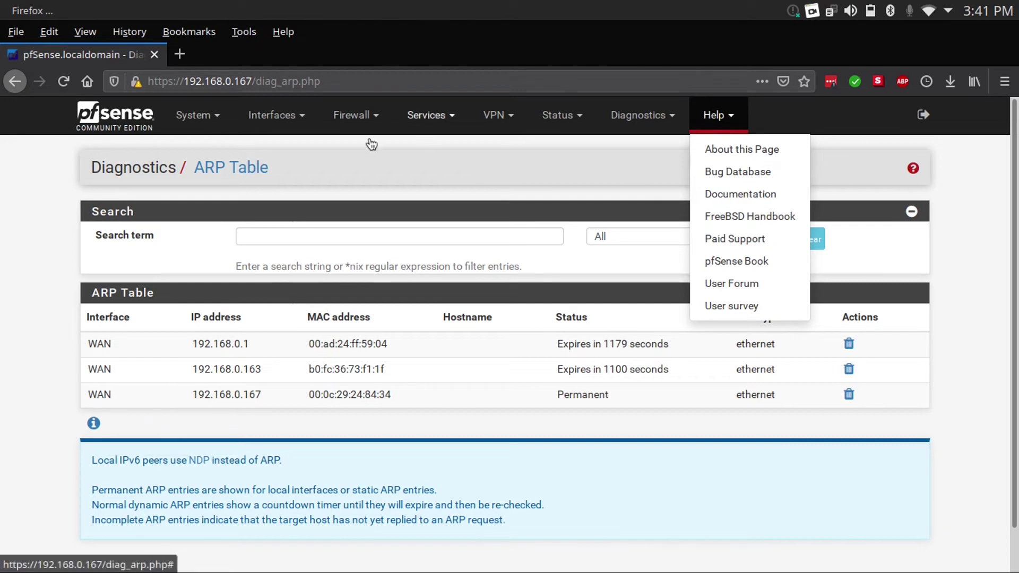
click(260, 151)
click(115, 113)
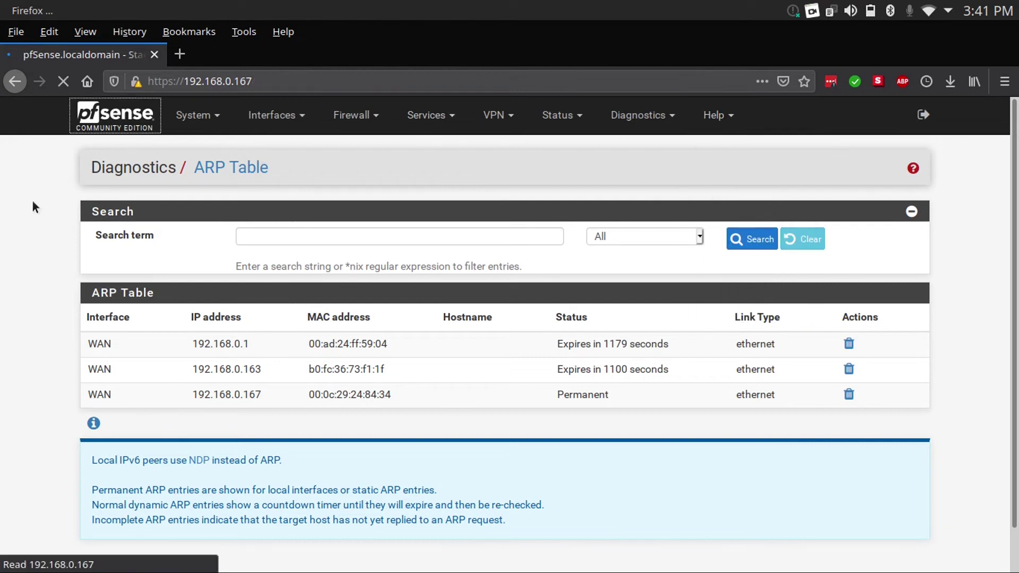
View the Cert. Manager certificates list, then go to System > User Manager
click(203, 121)
click(222, 168)
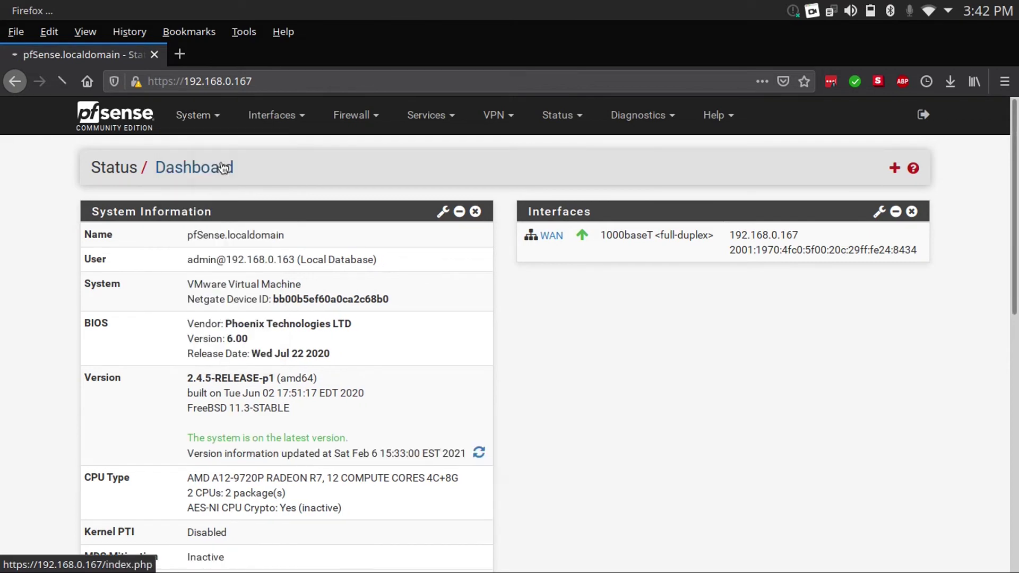
click(194, 222)
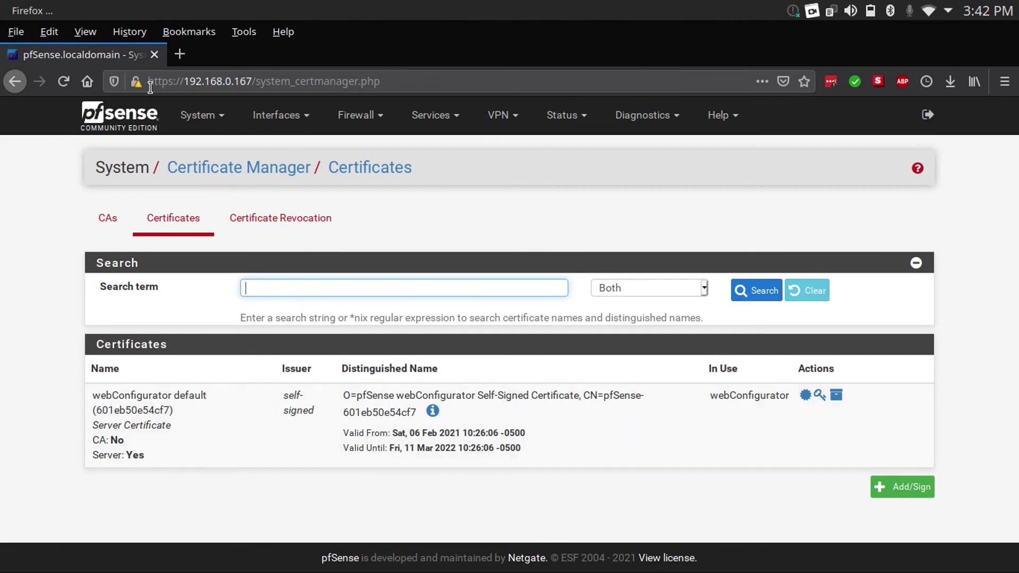
click(137, 83)
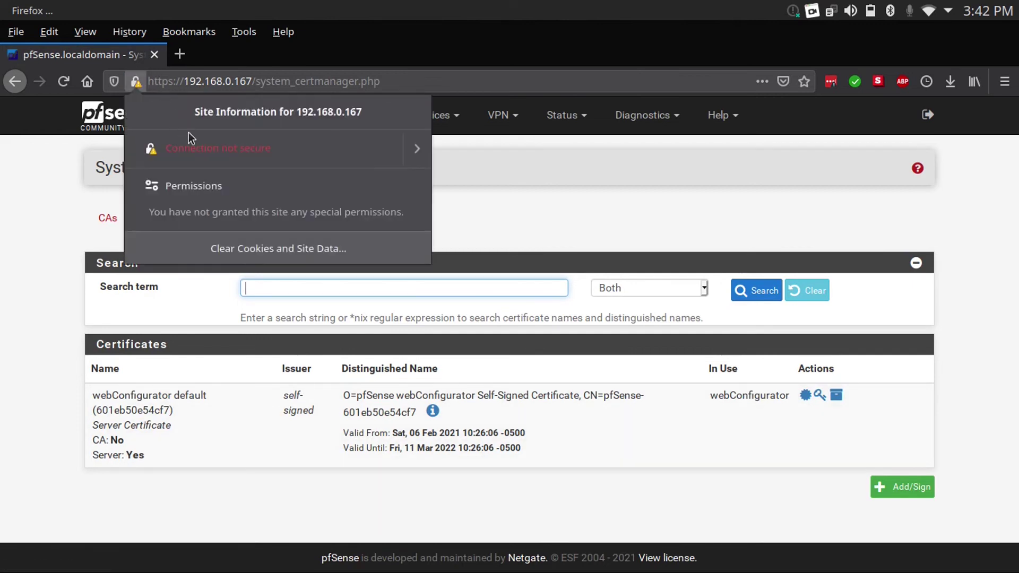
click(40, 218)
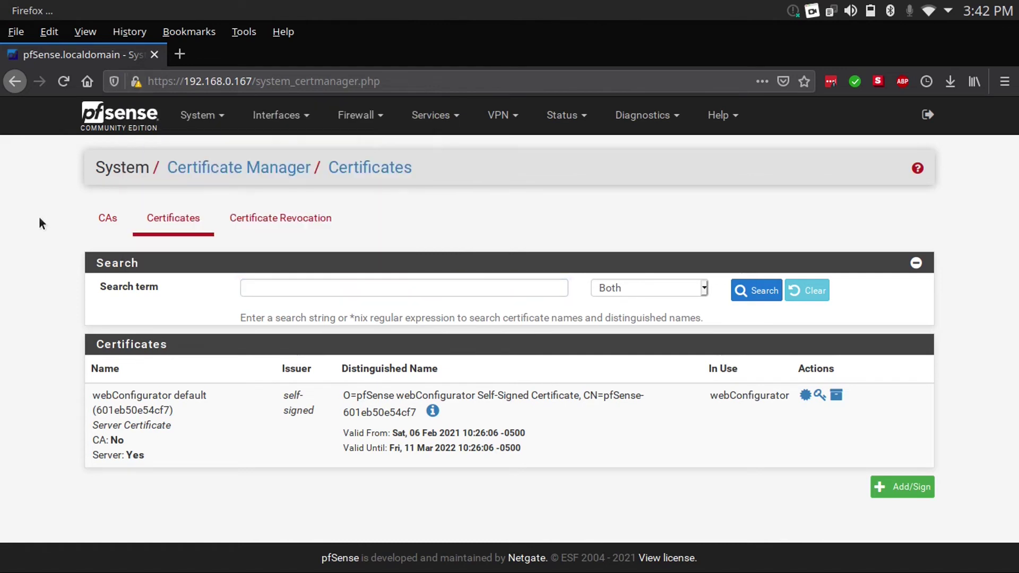
click(202, 115)
click(205, 348)
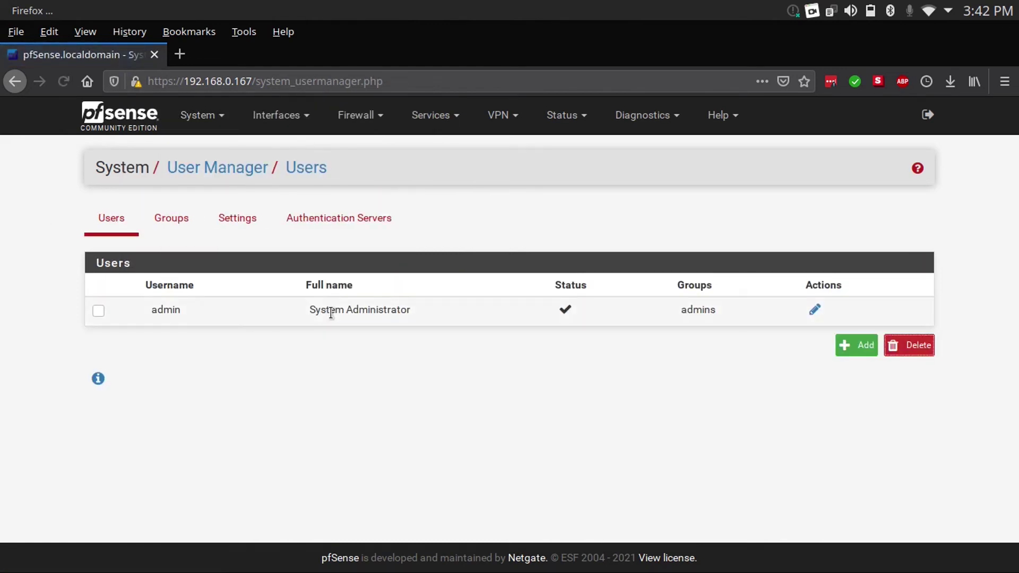
Open the admin user's edit page, then go back to the users list
click(815, 309)
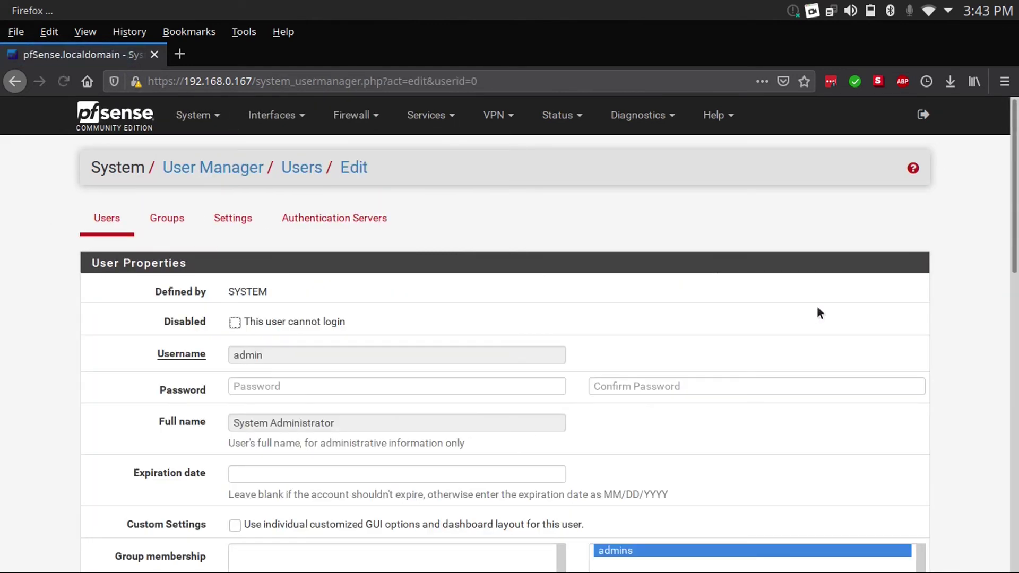
double_click(387, 348)
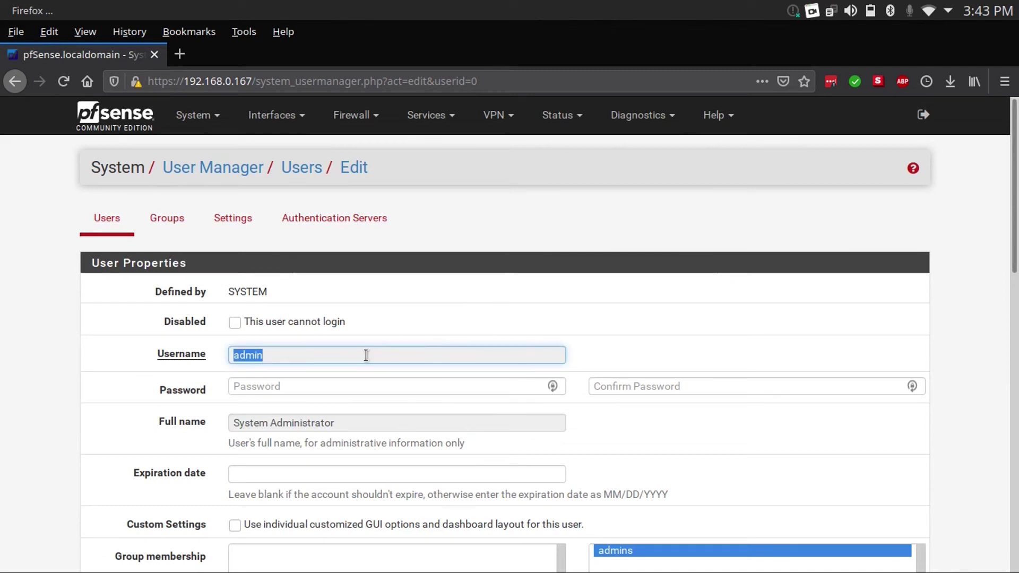
key(alt+Left)
Add a new user, entering the username, a confirmed password and the user's full name
click(853, 346)
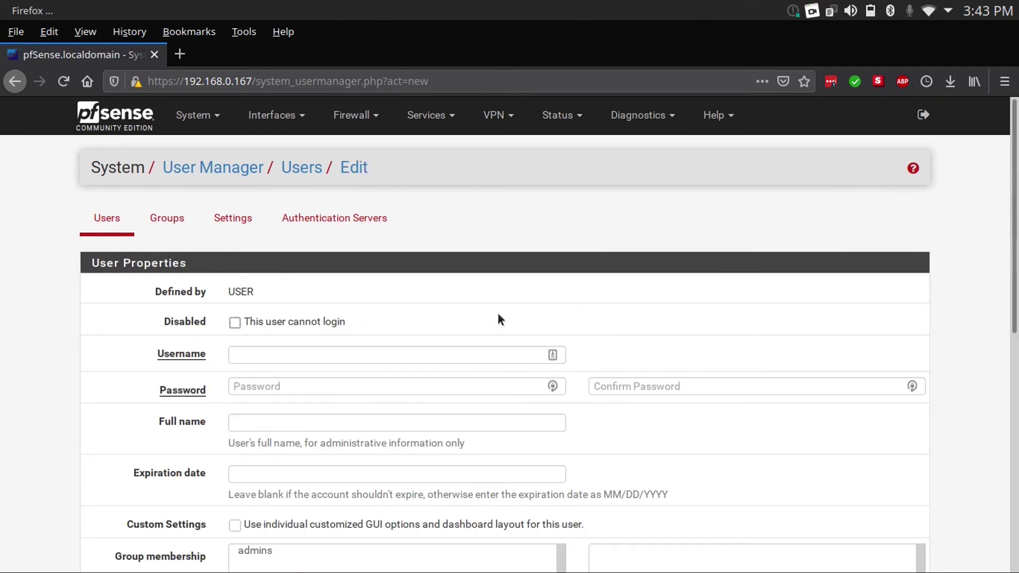
scroll(545, 300, down, 2)
click(313, 251)
text(drew)
click(284, 285)
text(••••••••••••)
key(Tab)
text(•)
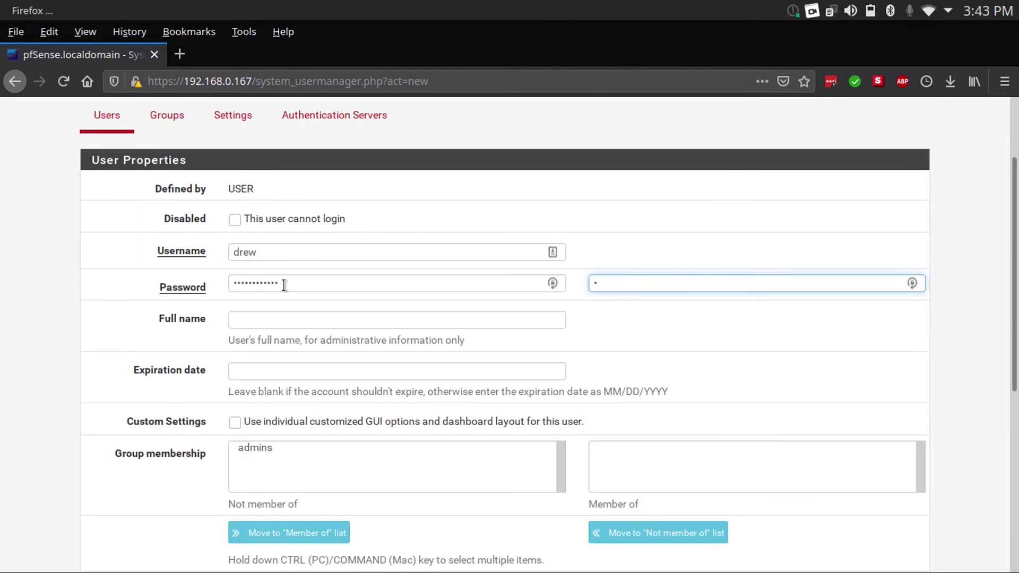
text(••••••••)
text(•••)
click(348, 321)
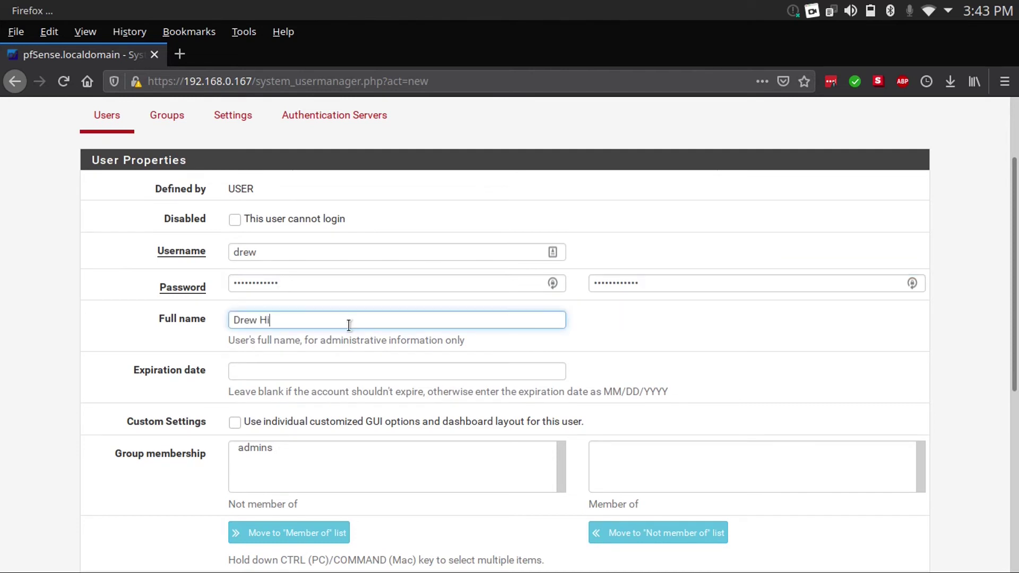
Save the new user account and log out of the admin session
scroll(196, 287, down, 2)
click(257, 300)
scroll(257, 300, down, 1)
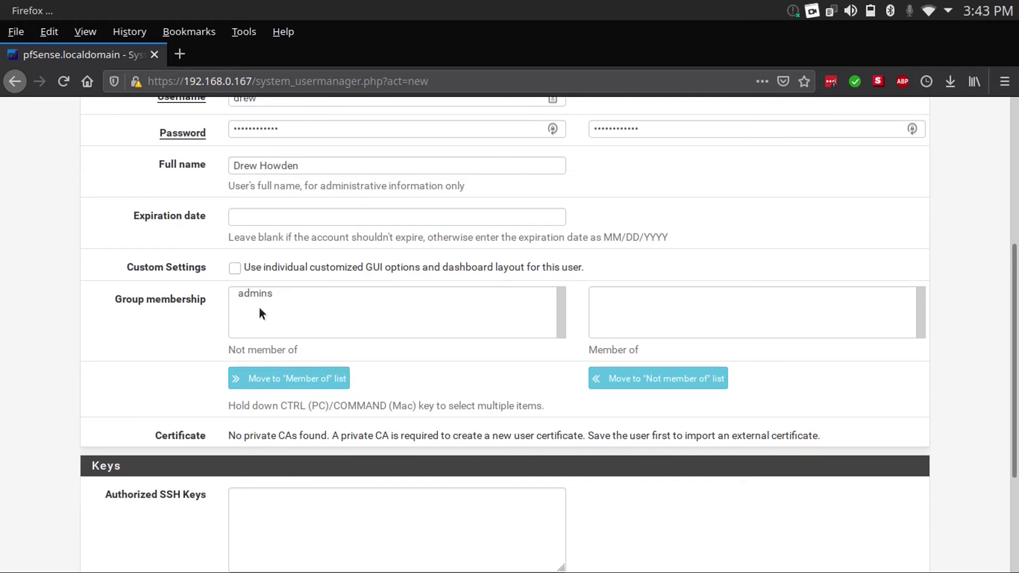
scroll(259, 311, down, 3)
click(258, 496)
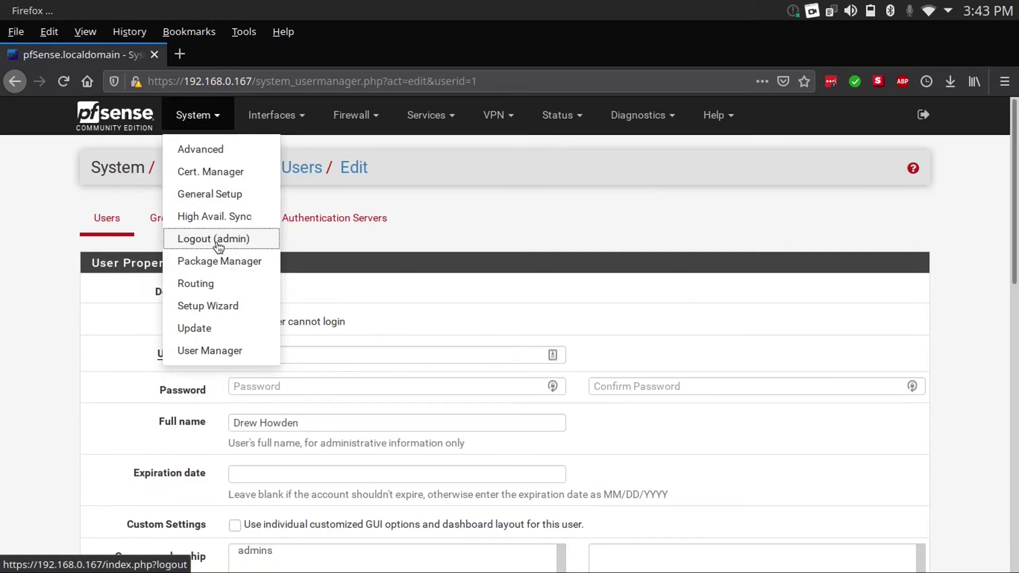
click(220, 239)
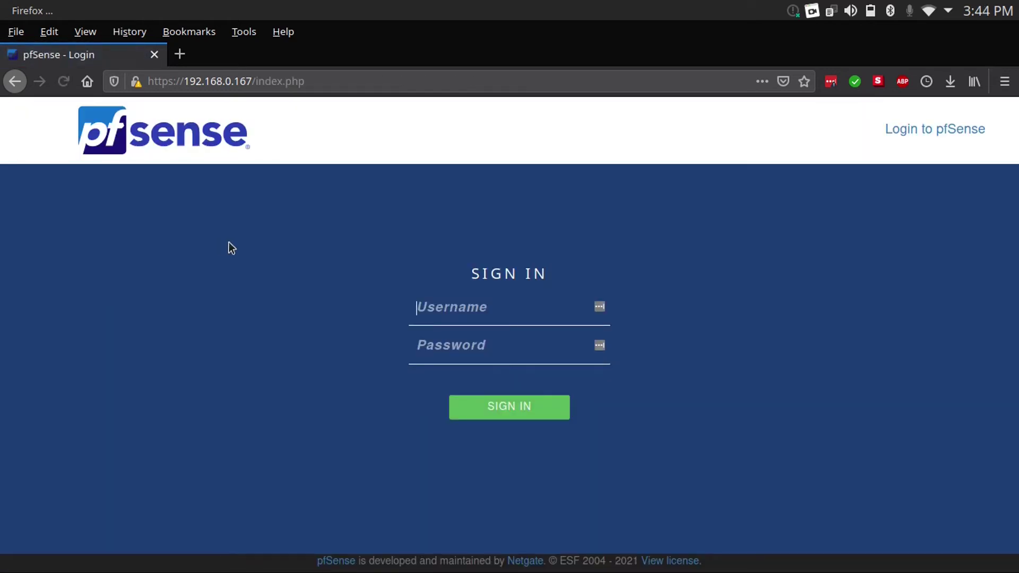
Sign in with the new user's username, dismiss the password popup, and log out from the error page
text(drew)
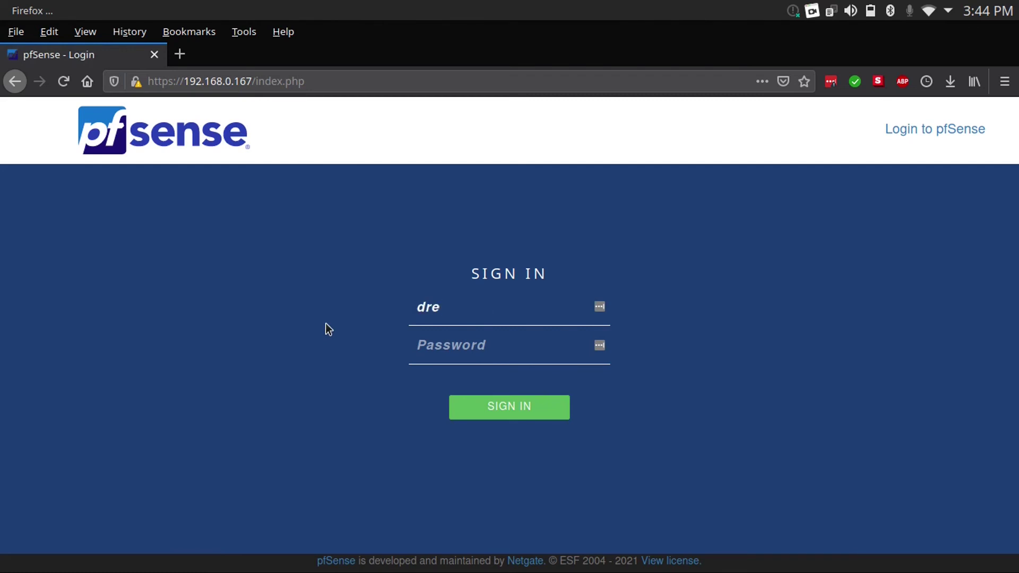
click(892, 212)
click(463, 260)
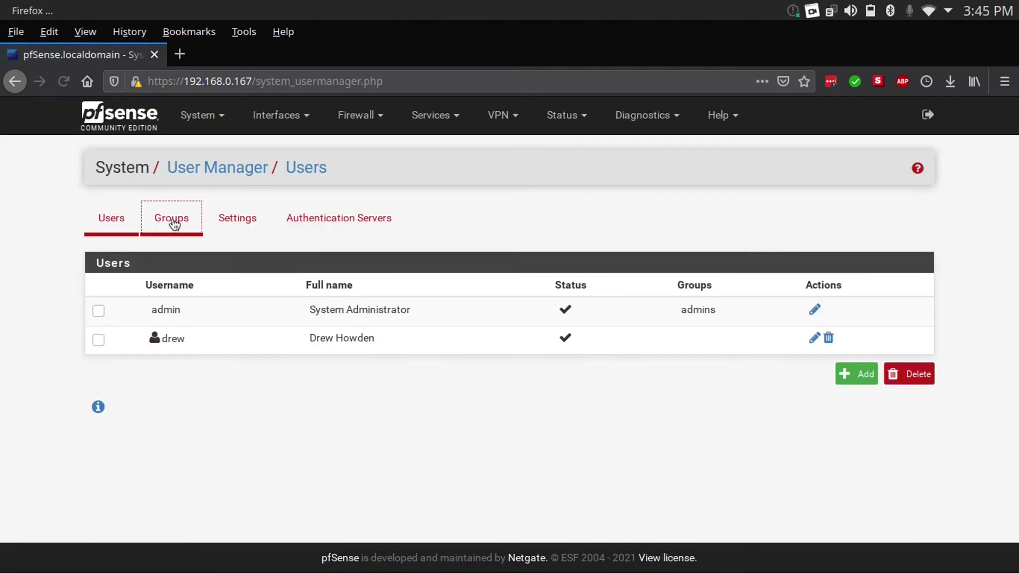
Move the new user into the admins group members and save the group
click(170, 217)
click(804, 335)
scroll(804, 338, down, 3)
click(249, 229)
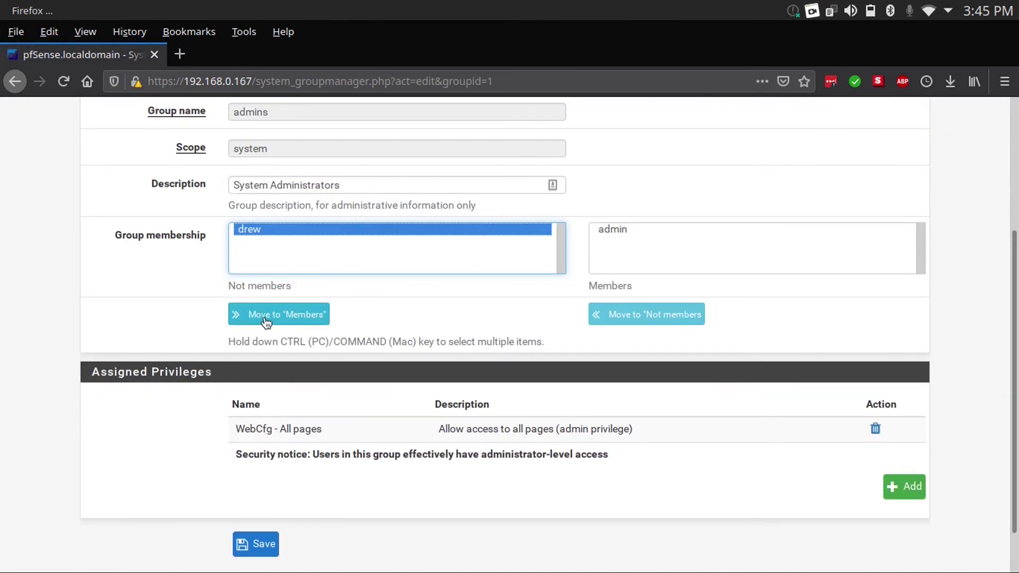
click(265, 318)
click(262, 545)
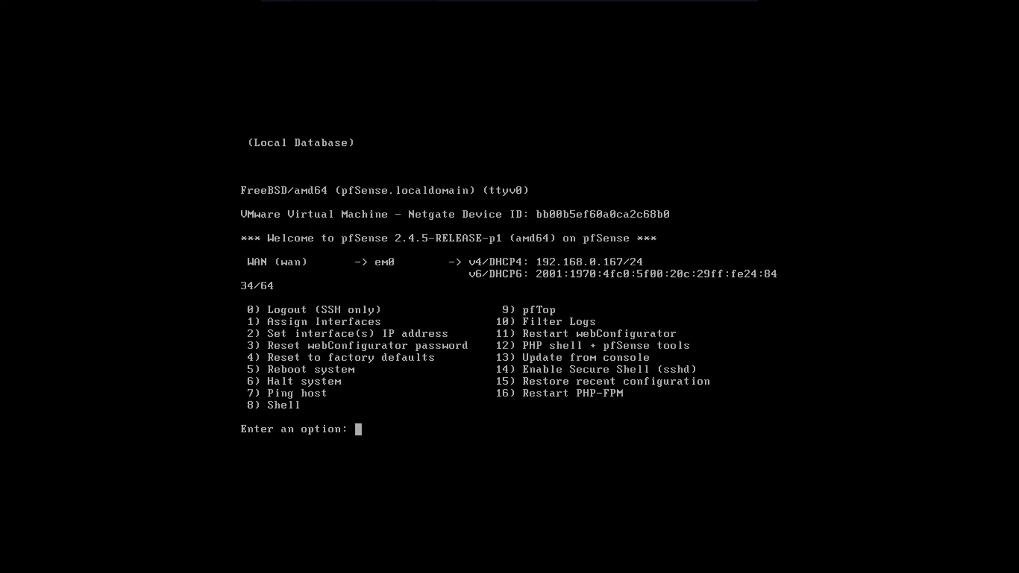
Halt the system from the console with option 6, confirming with y
text(6)
key(Return)
text(y)
key(Return)
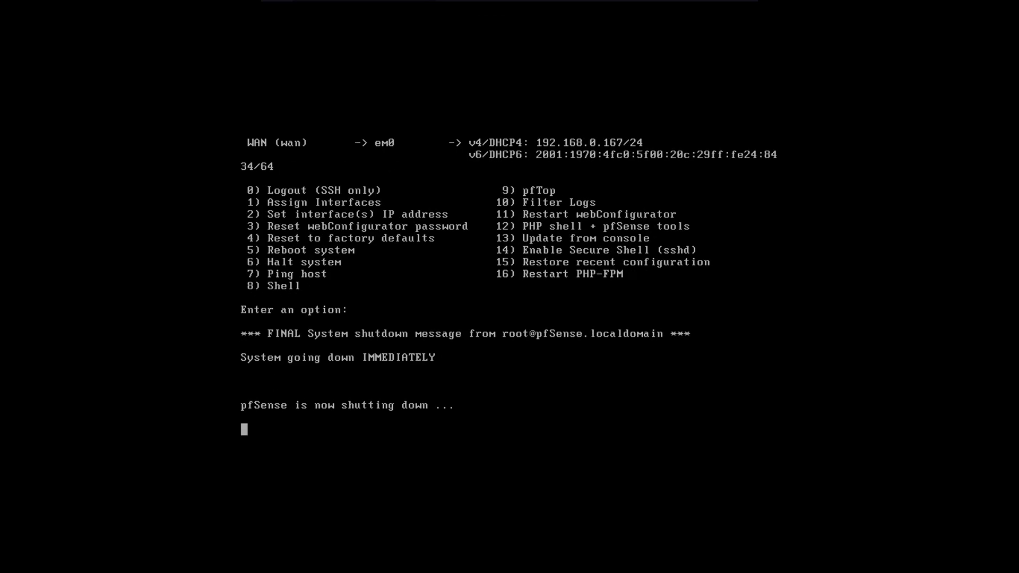